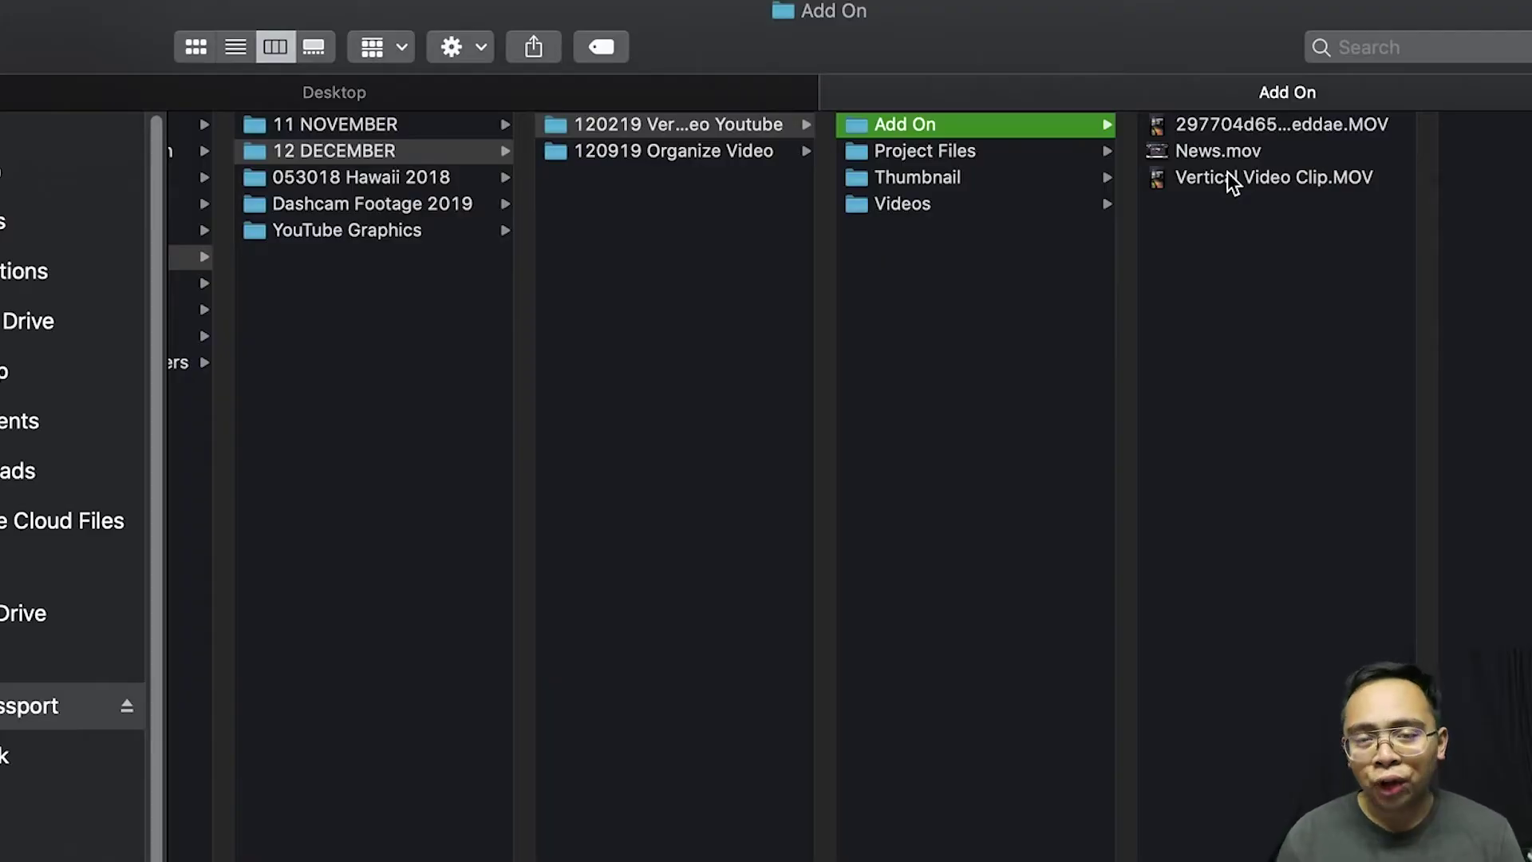
Import Vertical Video Clip.MOV from the Add On folder into the Test Vertical Video Screencast project
{"action": "left_click_drag", "start_coordinate": [1207, 172], "coordinate": [20, 706]}
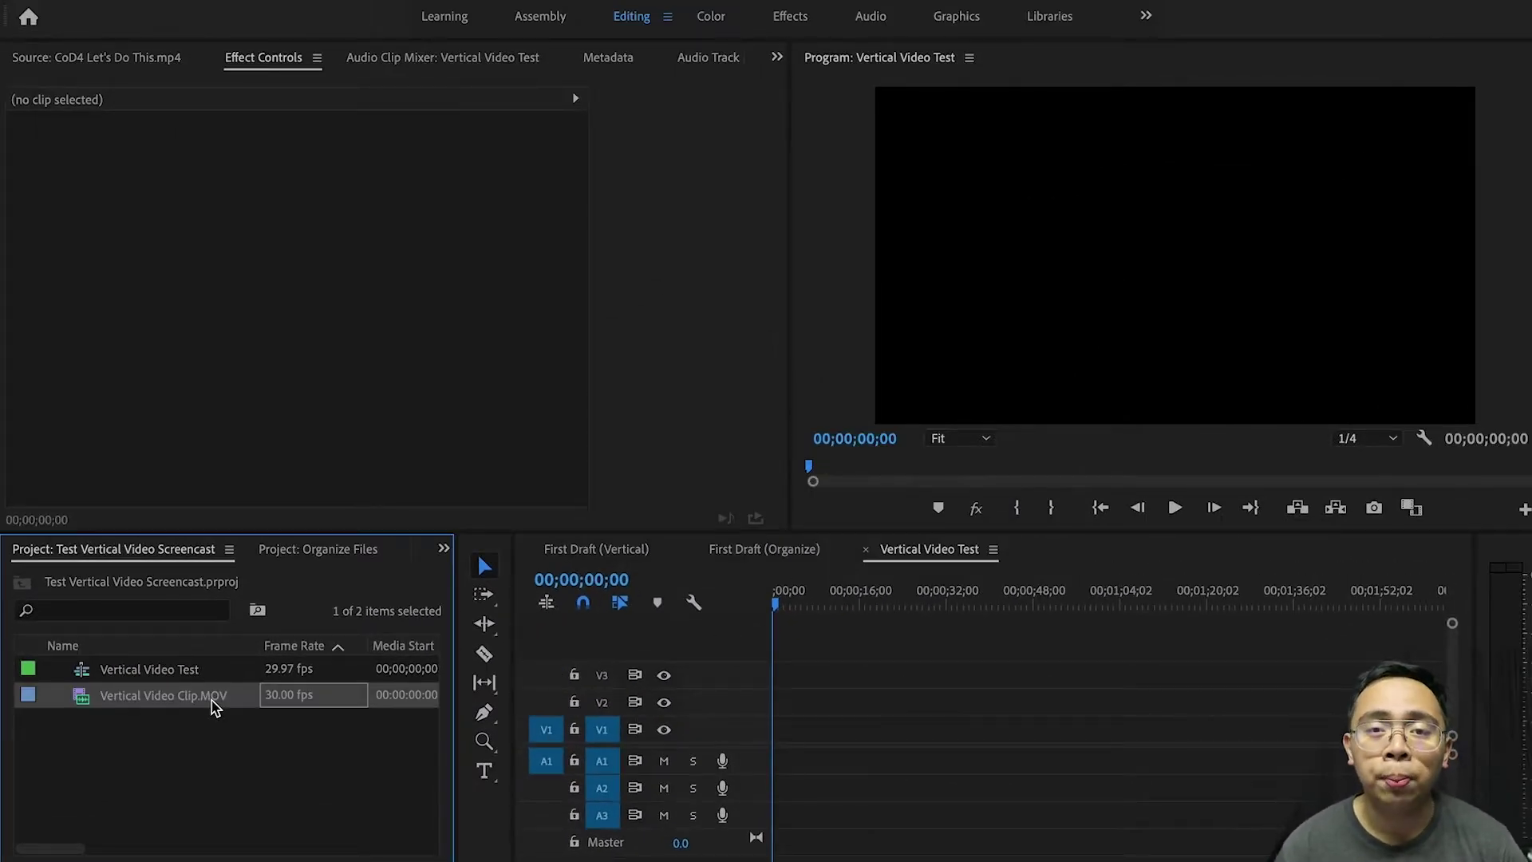
{"action": "left_click", "coordinate": [250, 752]}
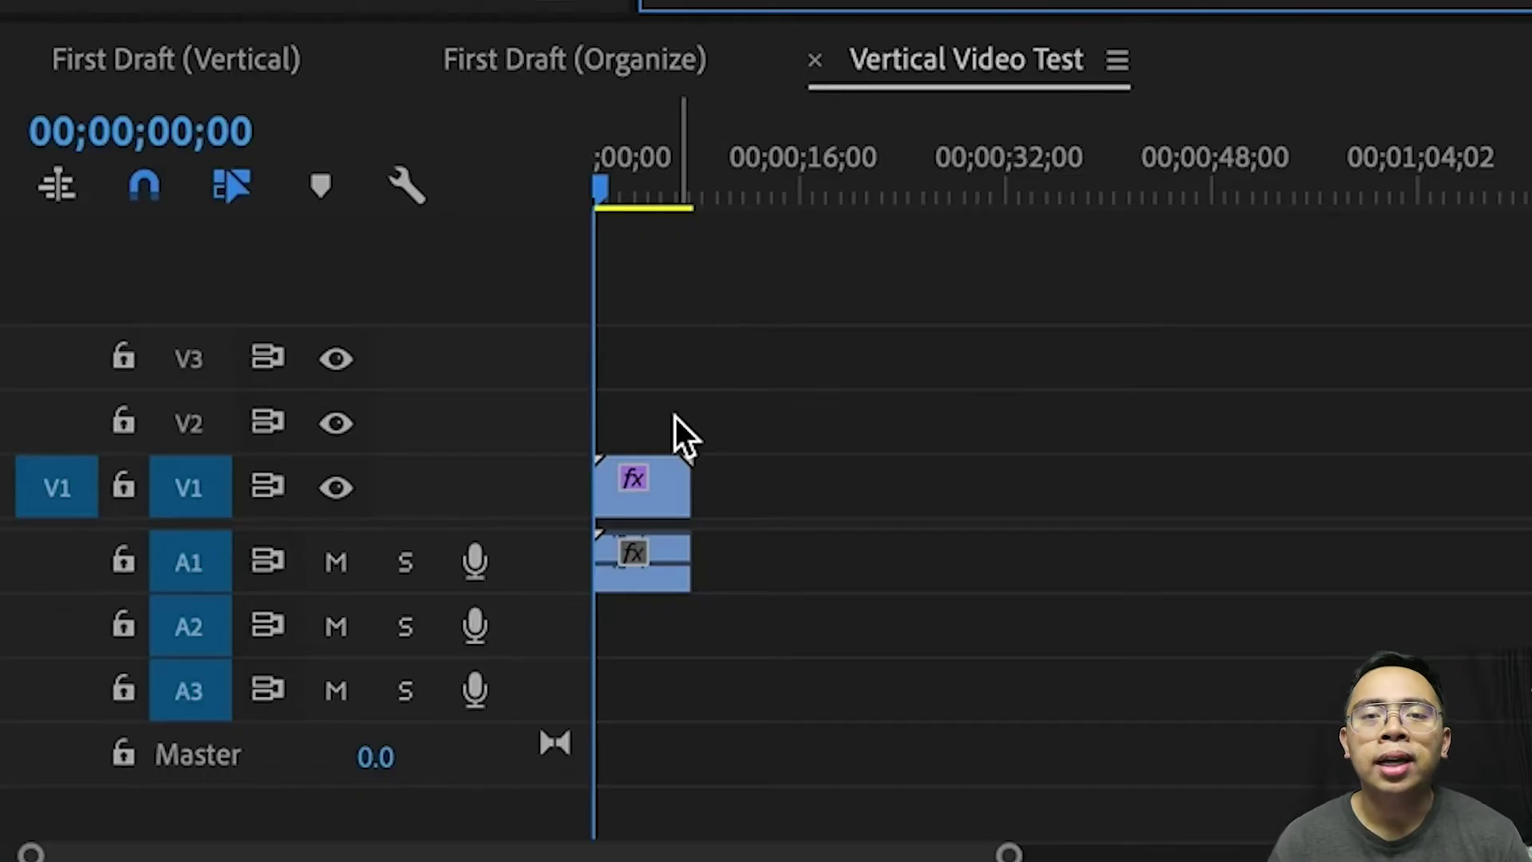
Duplicate the vertical clip in the sequence and stack the video-only copy on V2 directly above the original
{"action": "left_click", "coordinate": [663, 489]}
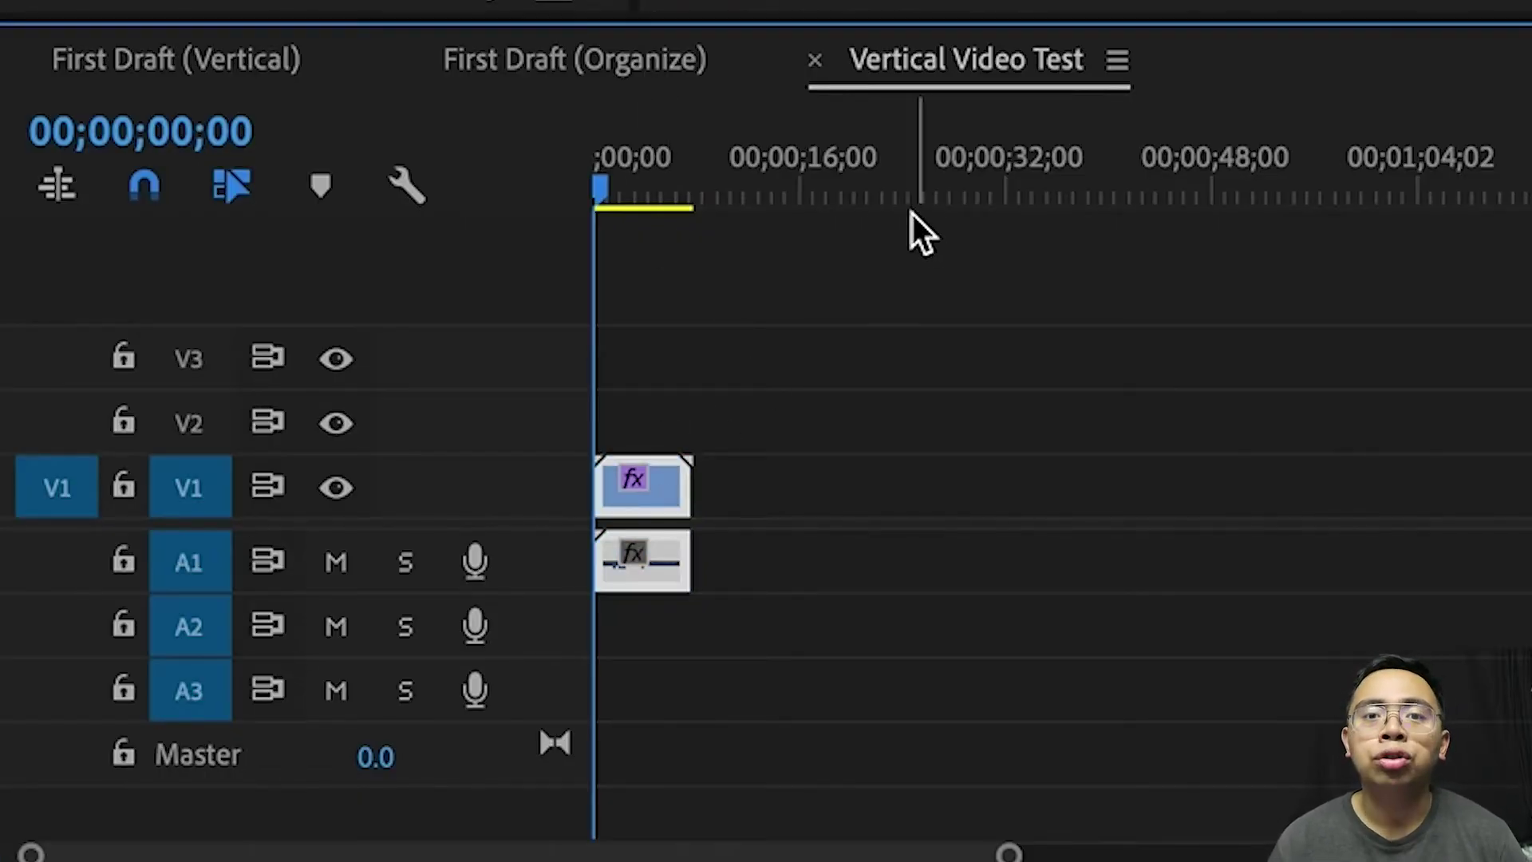
{"action": "left_click", "coordinate": [900, 190]}
{"action": "key", "text": "super+v"}
{"action": "left_click", "coordinate": [1087, 416]}
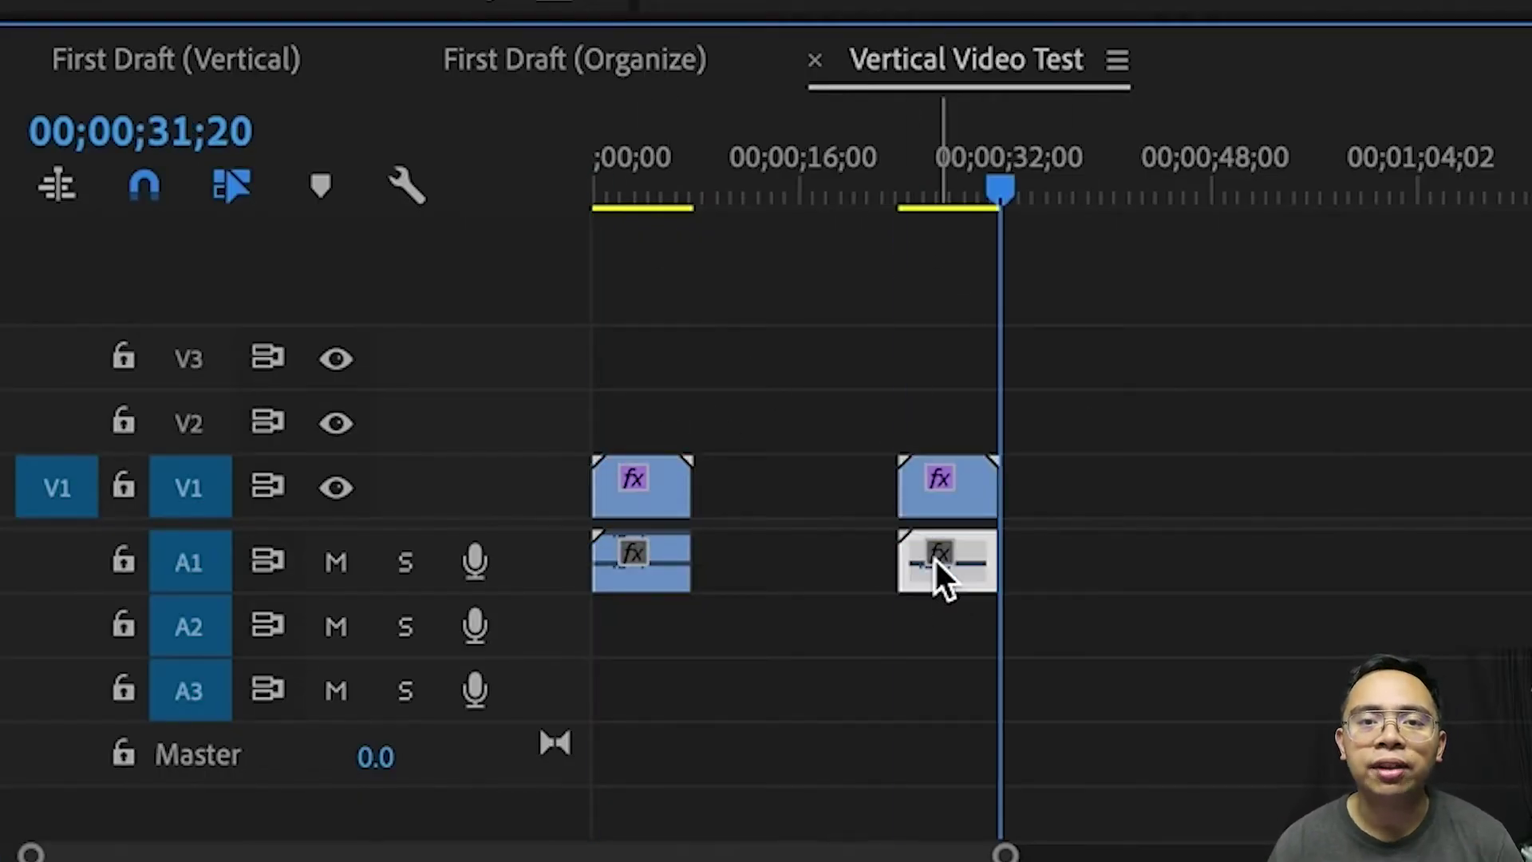
{"action": "left_click_drag", "start_coordinate": [974, 480], "coordinate": [670, 423]}
{"action": "key", "text": "Home"}
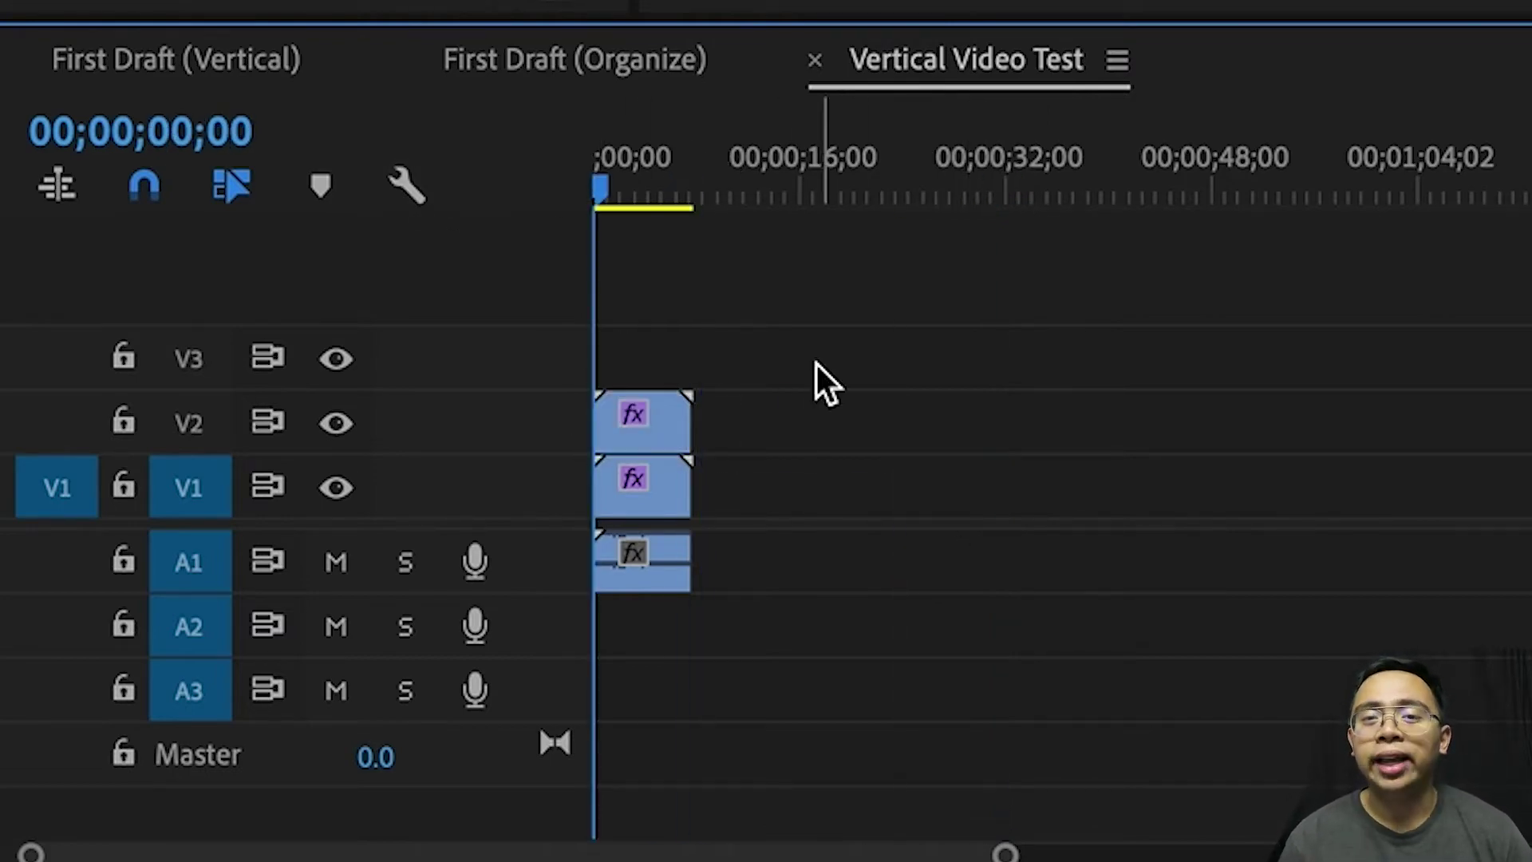
{"action": "left_click", "coordinate": [863, 191]}
{"action": "left_click_drag", "start_coordinate": [653, 495], "coordinate": [638, 431]}
{"action": "left_click_drag", "start_coordinate": [635, 168], "coordinate": [247, 150]}
{"action": "key", "text": "space"}
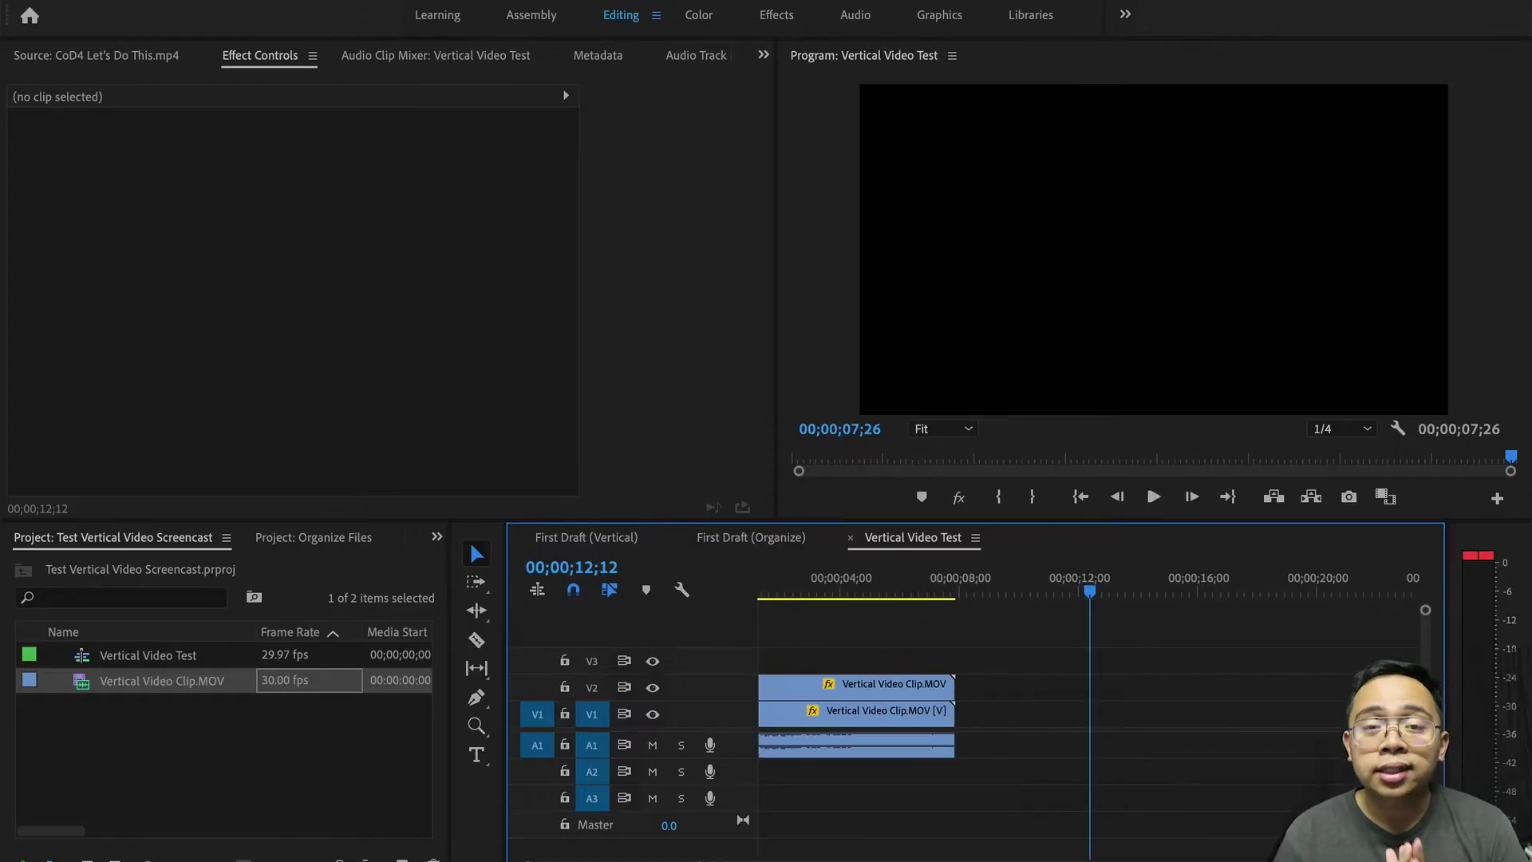
Scale the V1 copy of the vertical clip up to 269 so it fills the frame
{"action": "left_click_drag", "start_coordinate": [854, 592], "coordinate": [799, 601]}
{"action": "left_click", "coordinate": [857, 718]}
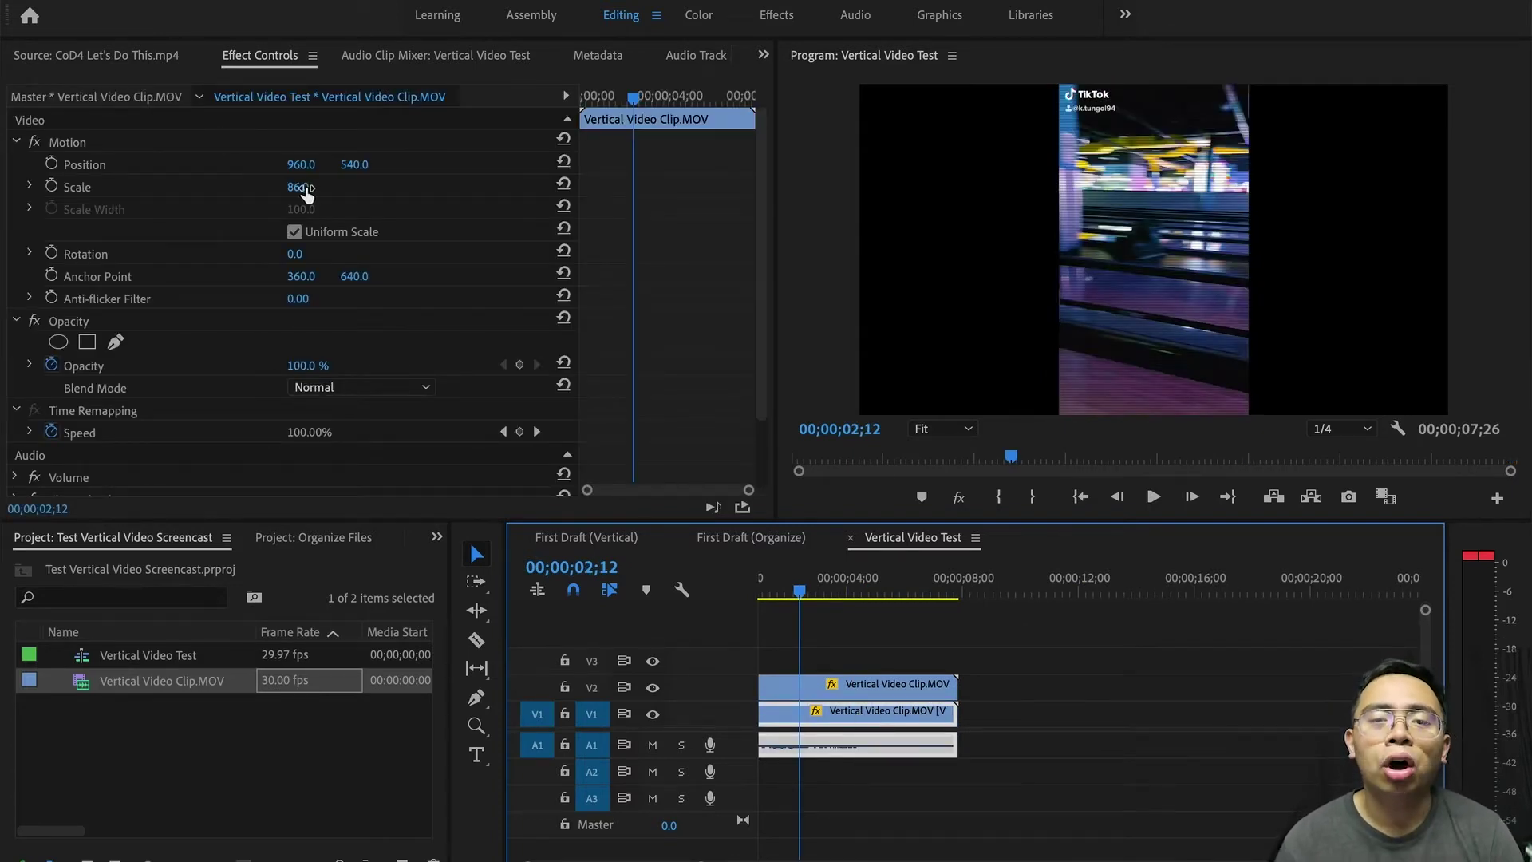
{"action": "left_click_drag", "start_coordinate": [298, 190], "coordinate": [484, 190]}
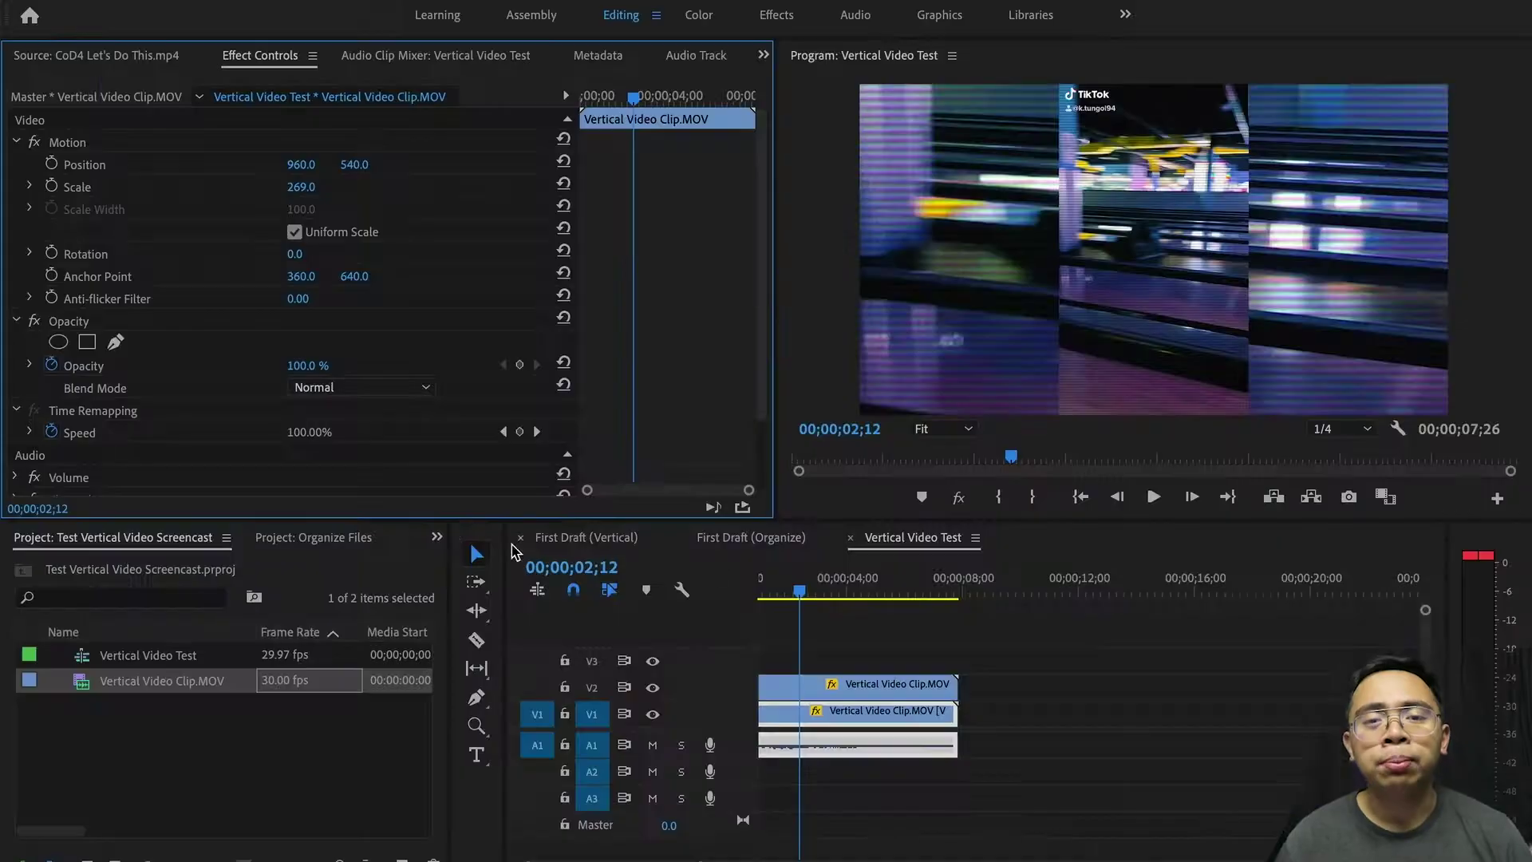
Find the Gaussian Blur video effect and apply it to the enlarged clip on V1
{"action": "left_click", "coordinate": [437, 539]}
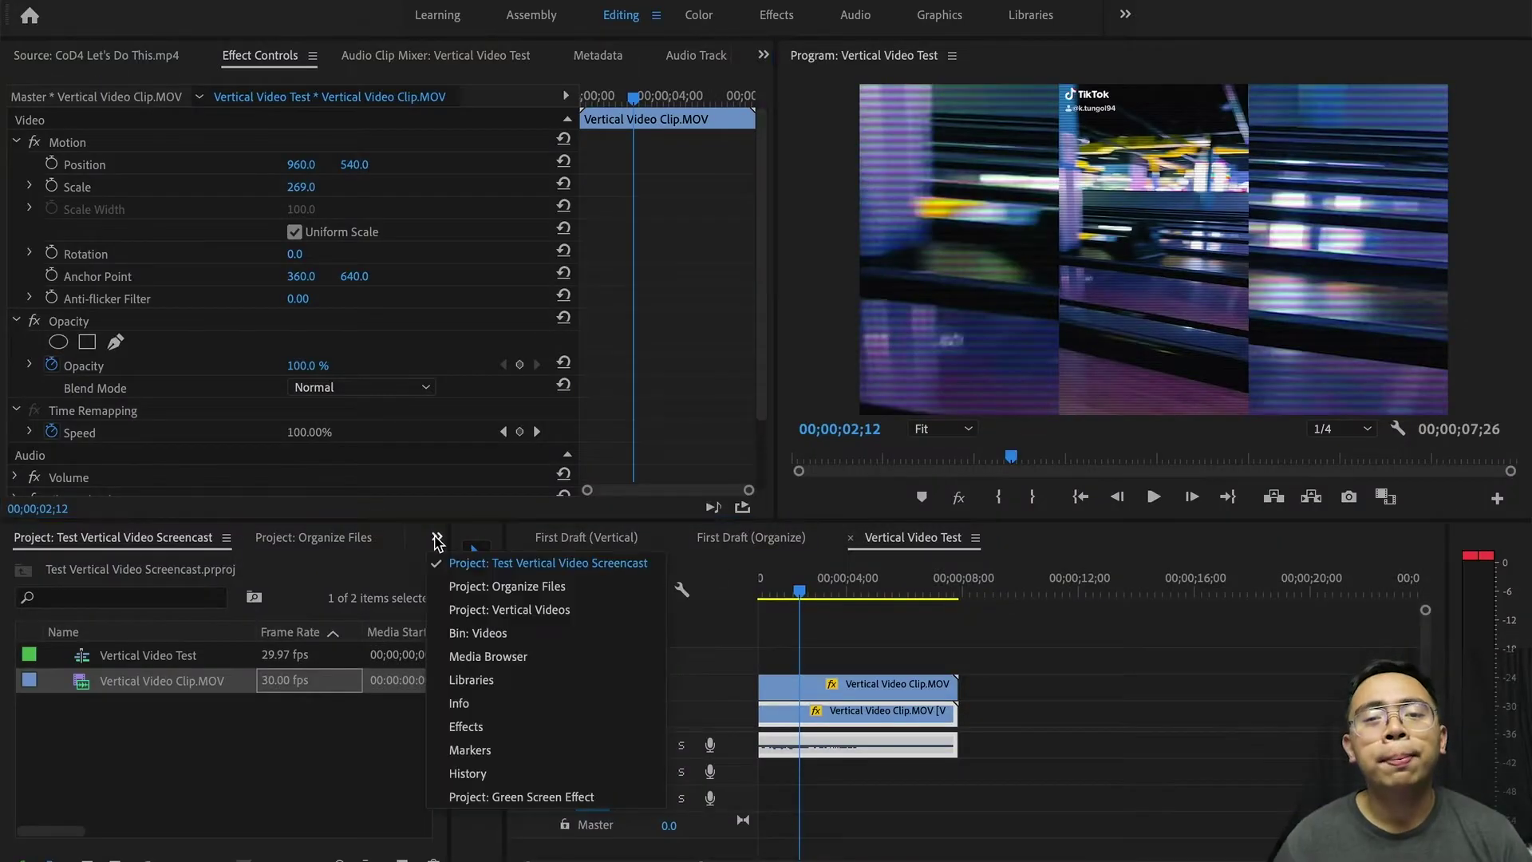
{"action": "left_click", "coordinate": [485, 726]}
{"action": "left_click", "coordinate": [137, 568]}
{"action": "type", "text": "g"}
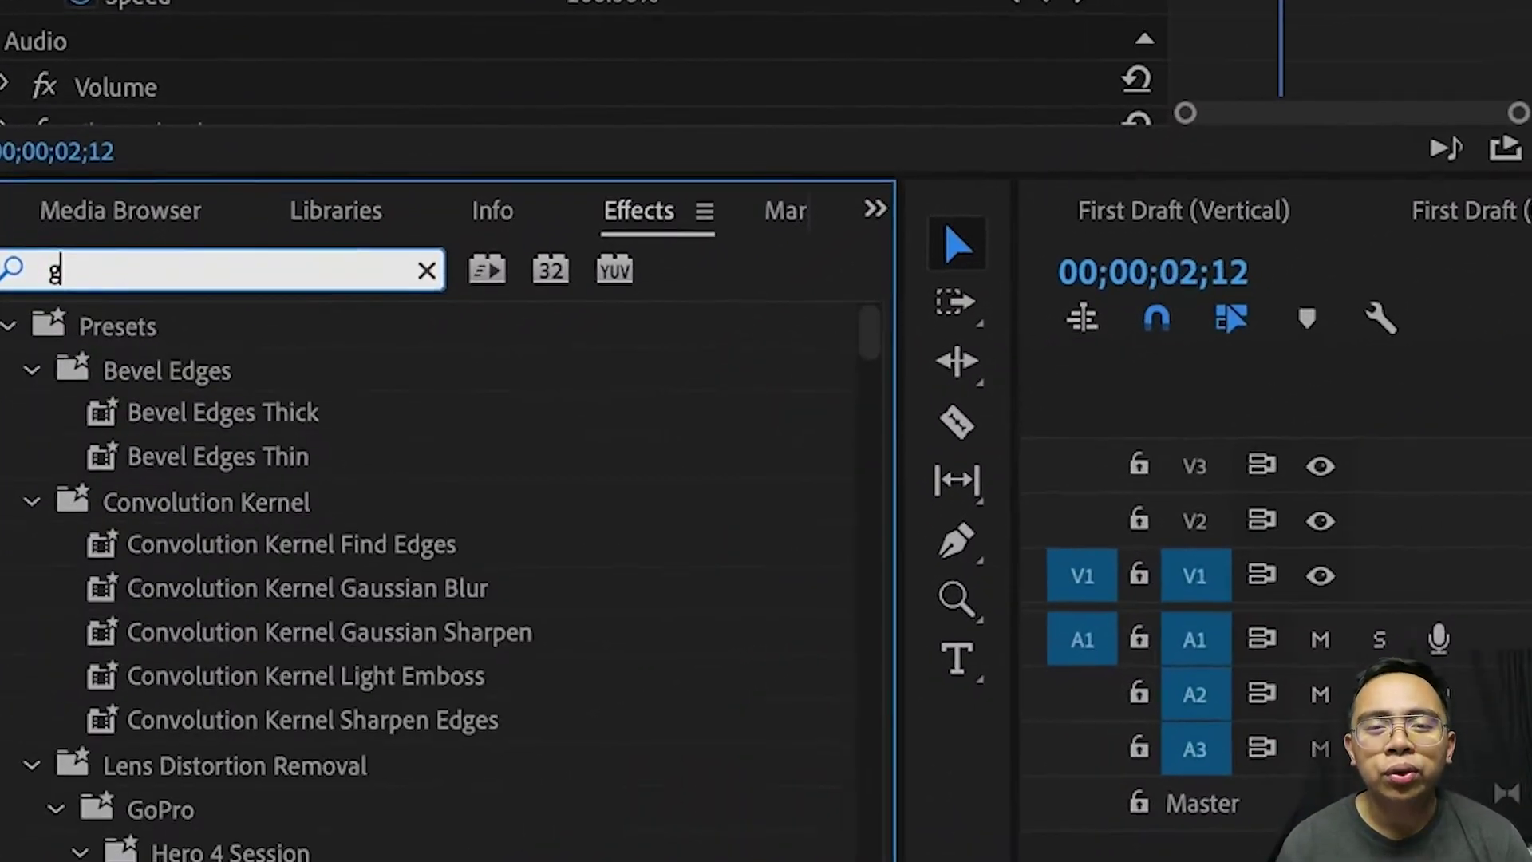
{"action": "type", "text": "auss"}
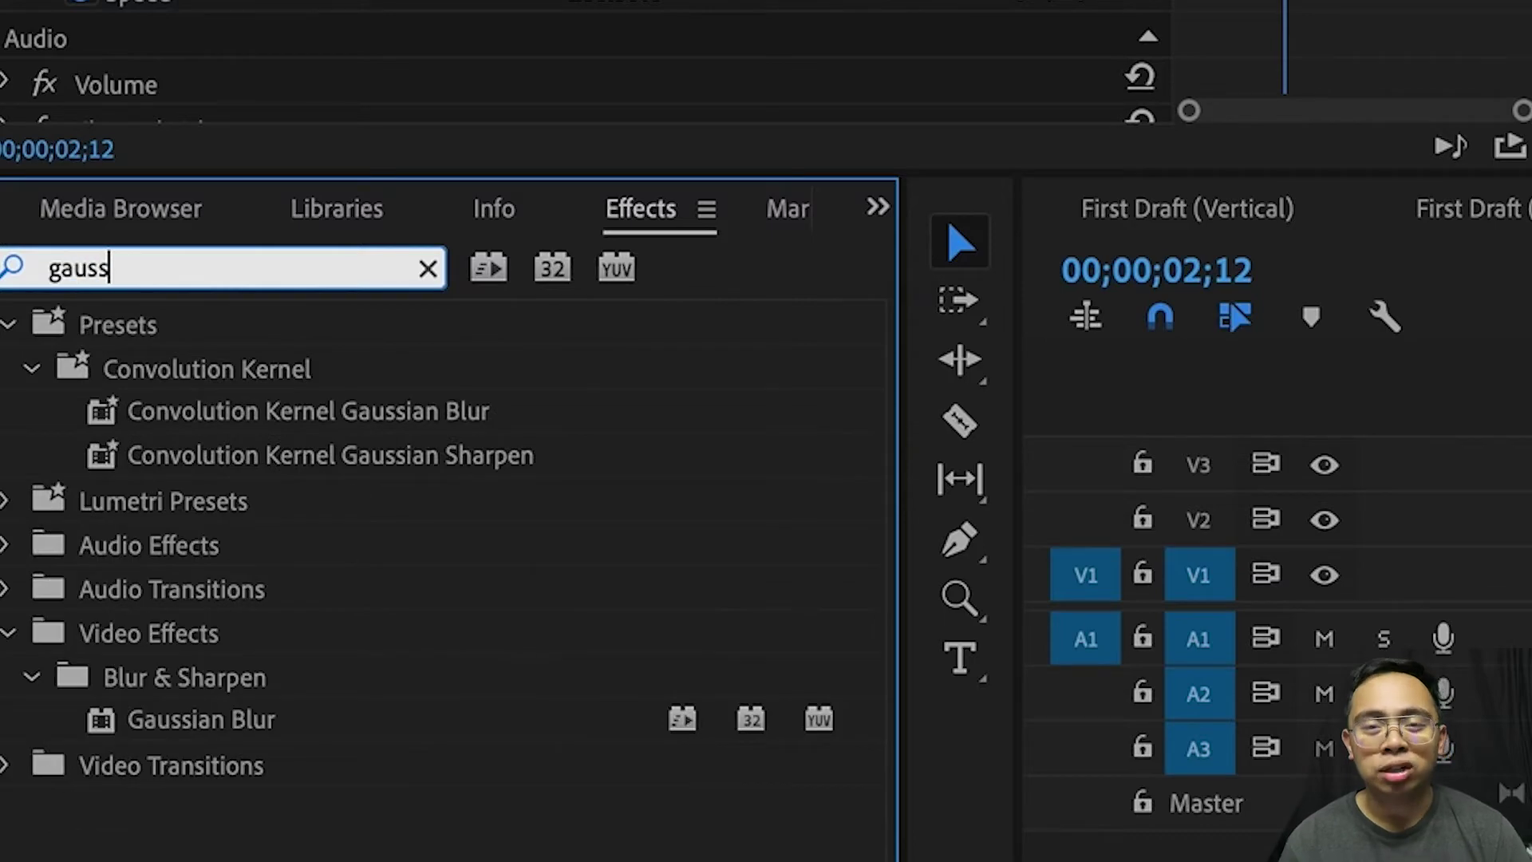
{"action": "left_click_drag", "start_coordinate": [205, 719], "coordinate": [787, 479]}
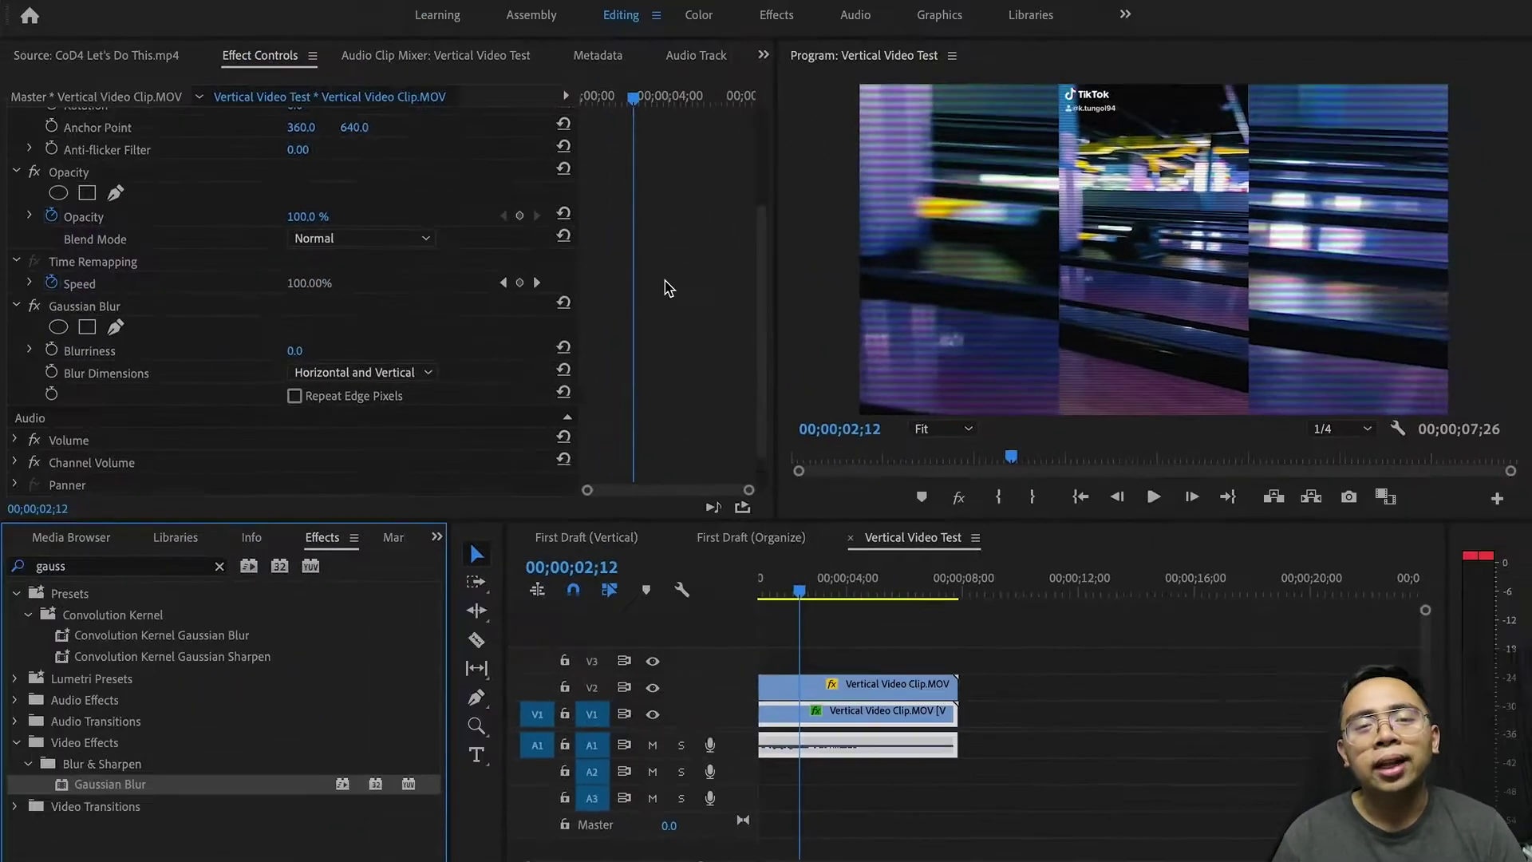
Set the background clip's Gaussian Blur to 45 with Repeat Edge Pixels enabled and play the sequence from the start
{"action": "scroll", "coordinate": [294, 319], "scroll_direction": "down", "scroll_amount": 1}
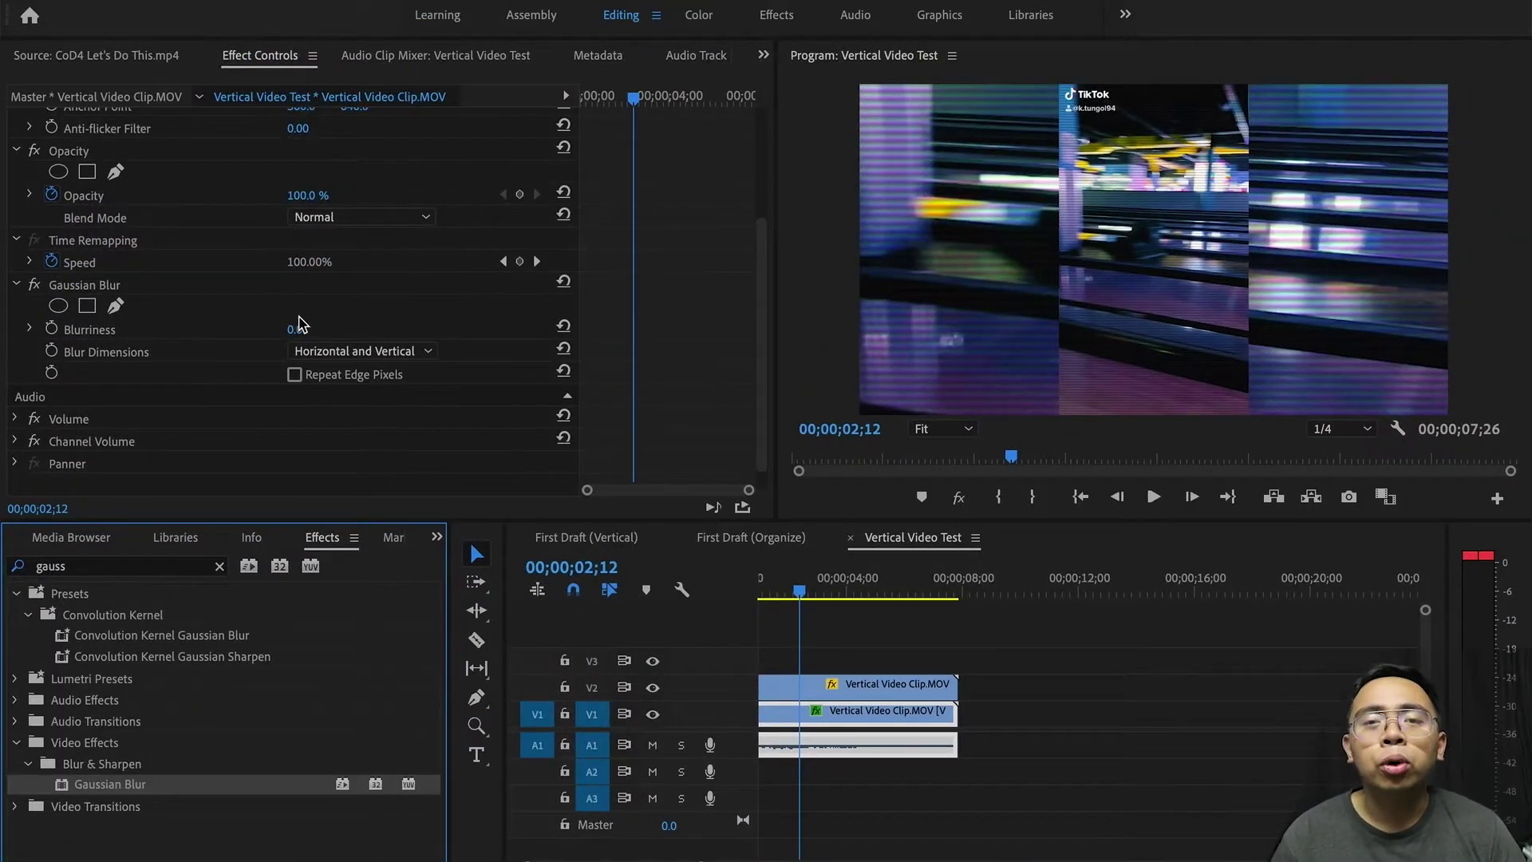
{"action": "mouse_move", "coordinate": [297, 330]}
{"action": "left_mouse_down"}
{"action": "mouse_move", "coordinate": [281, 330]}
{"action": "mouse_move", "coordinate": [294, 329]}
{"action": "left_mouse_up"}
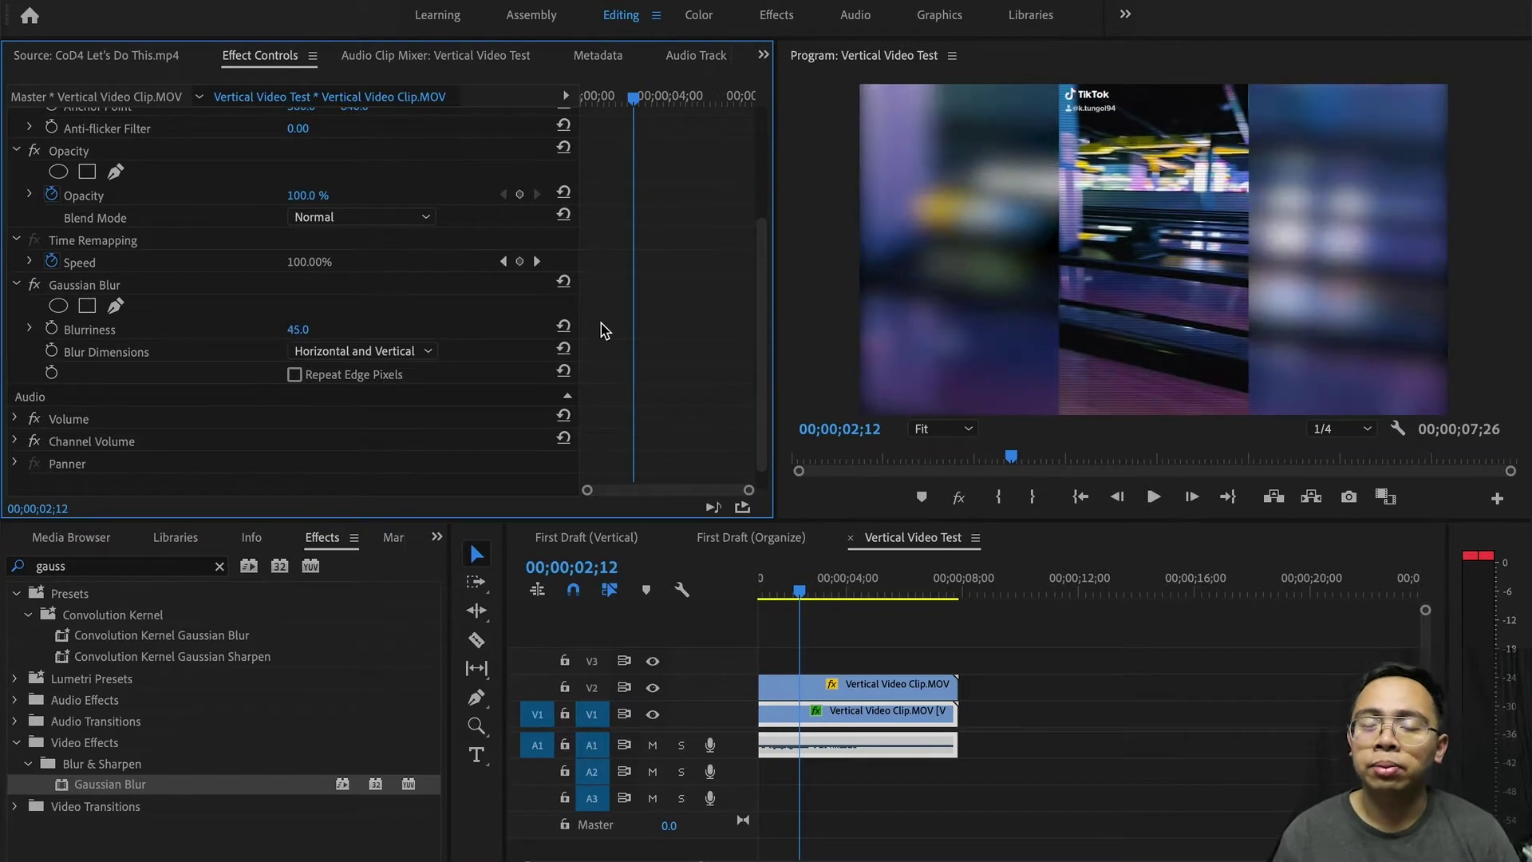
{"action": "scroll", "coordinate": [479, 351], "scroll_direction": "down", "scroll_amount": 1}
{"action": "left_click_drag", "start_coordinate": [826, 593], "coordinate": [597, 578]}
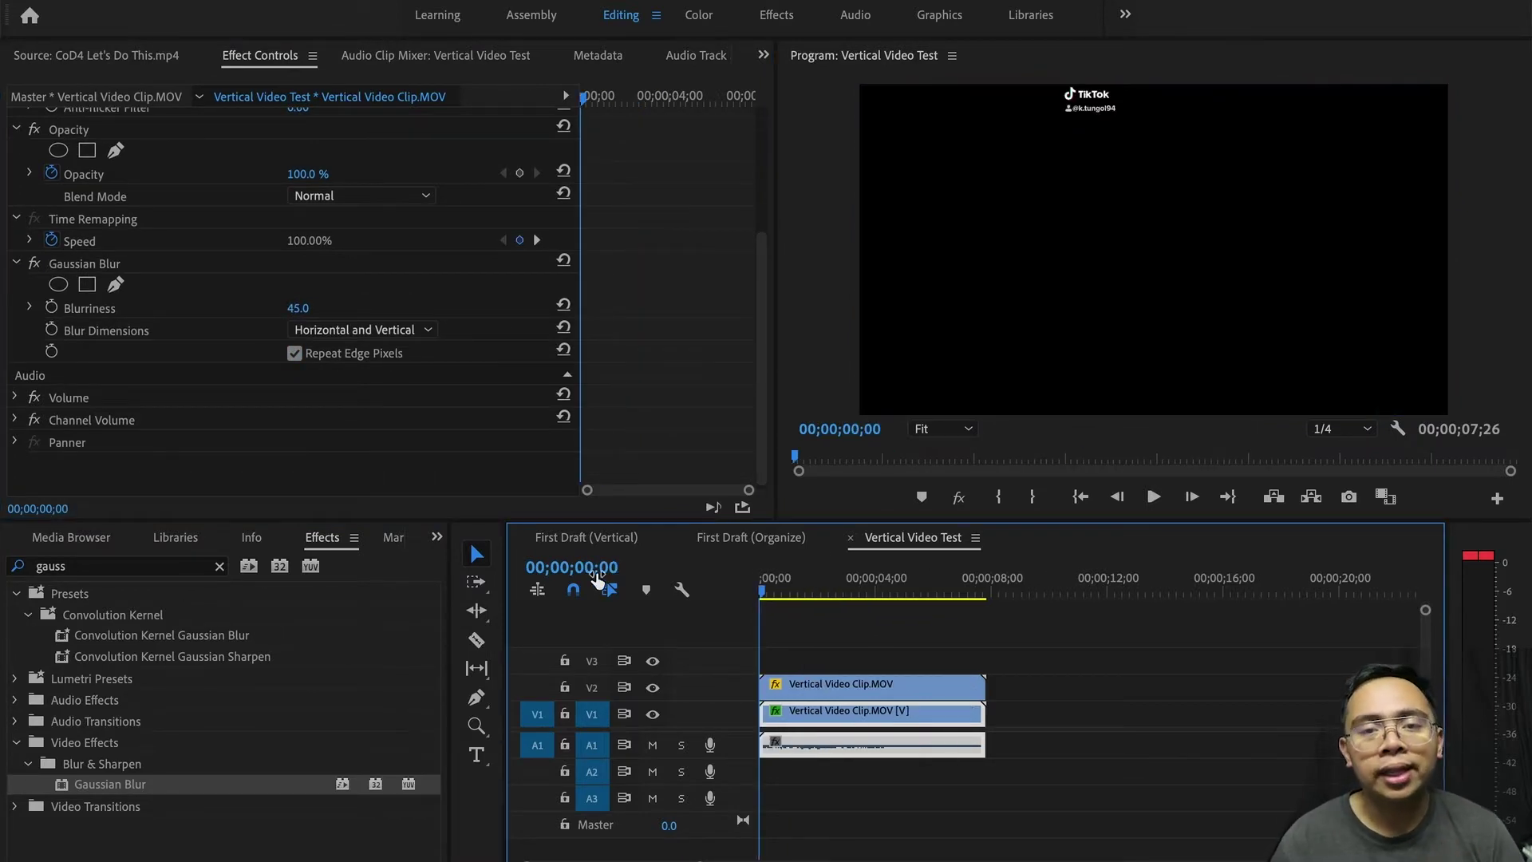
{"action": "key", "text": "space"}
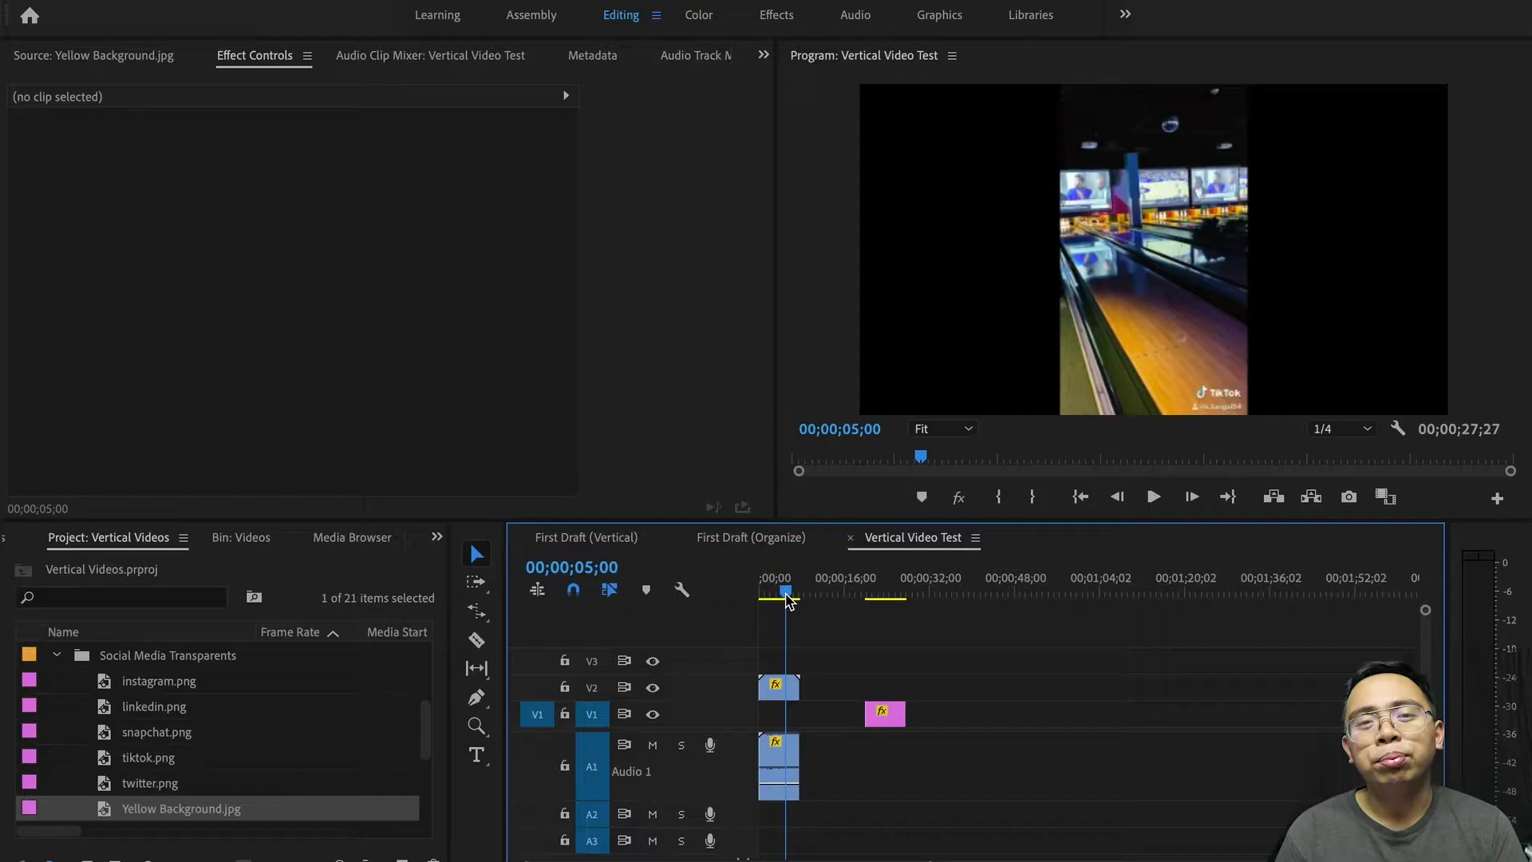
Shift the vertical clip on V2 horizontally to the left edge of the video frame
{"action": "left_click", "coordinate": [790, 695]}
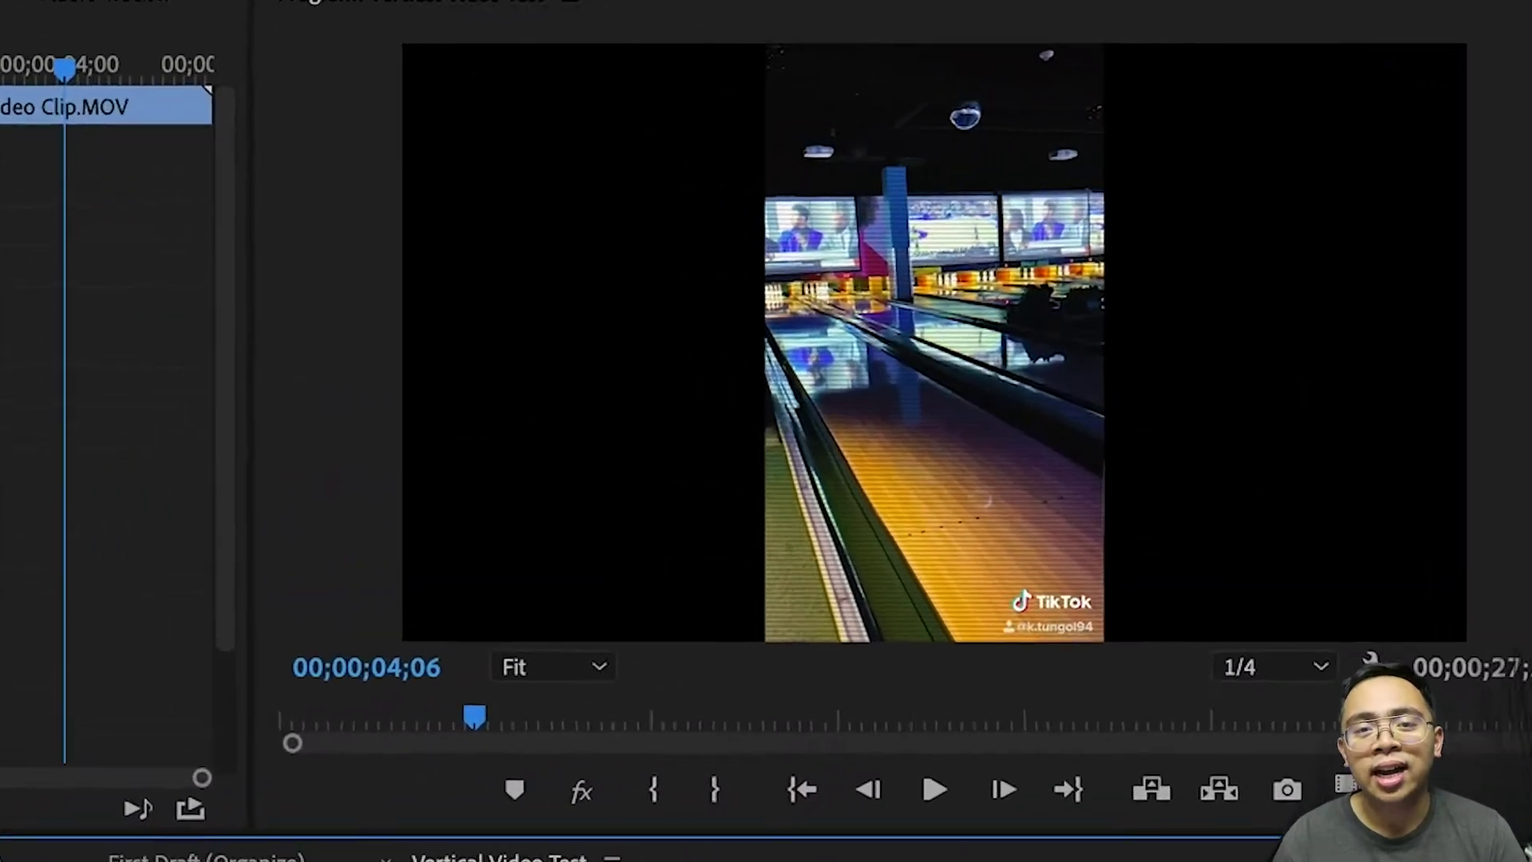
{"action": "left_click_drag", "start_coordinate": [301, 165], "coordinate": [2, 164]}
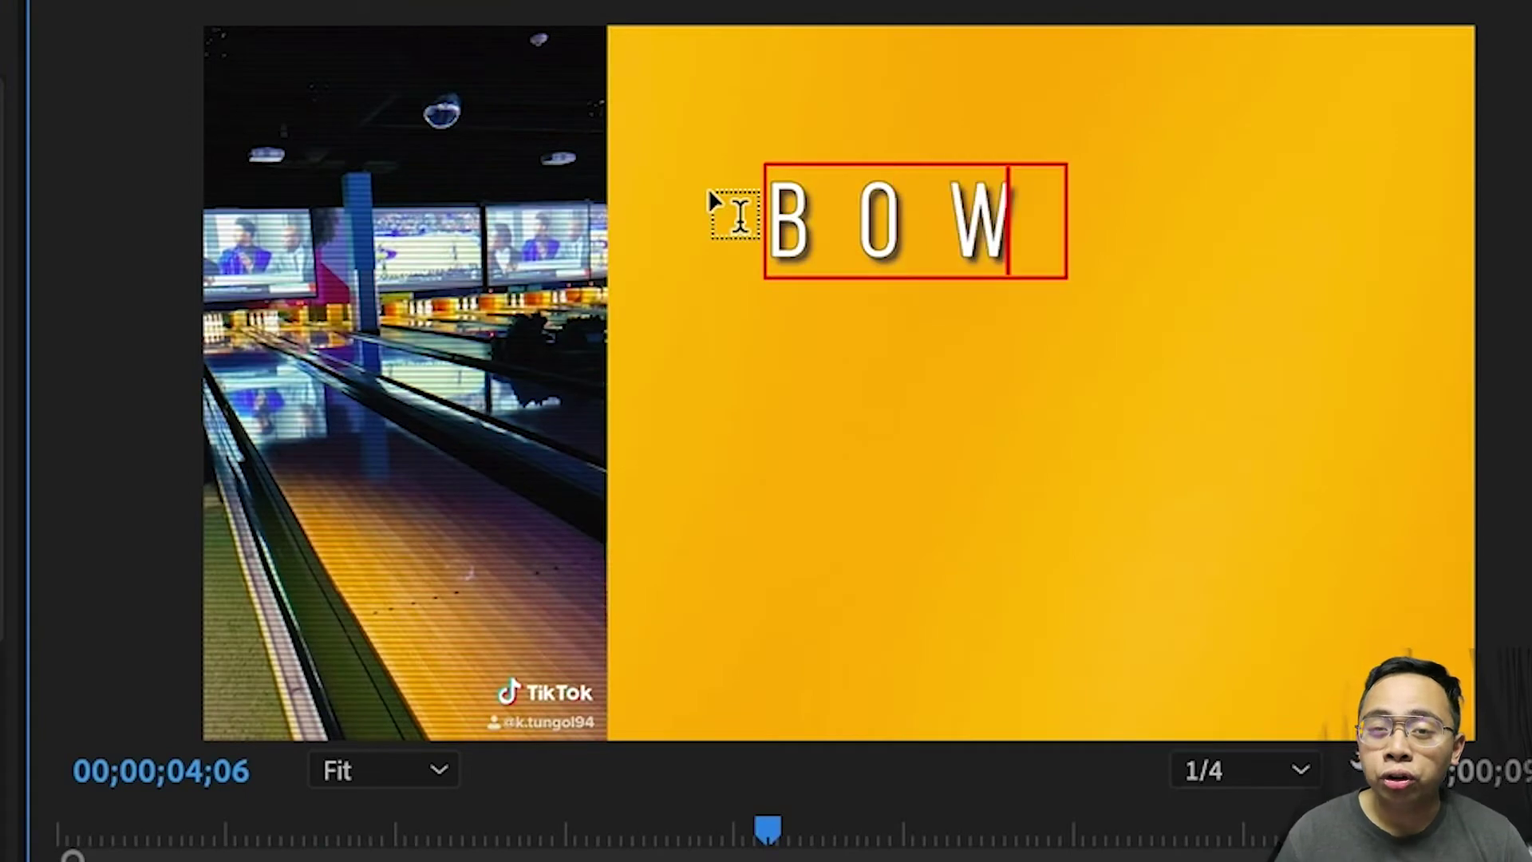
Add the title BOWLING NIGHT over the yellow background and move its V3 graphic to the start of the sequence
{"action": "type", "text": "NIGHT"}
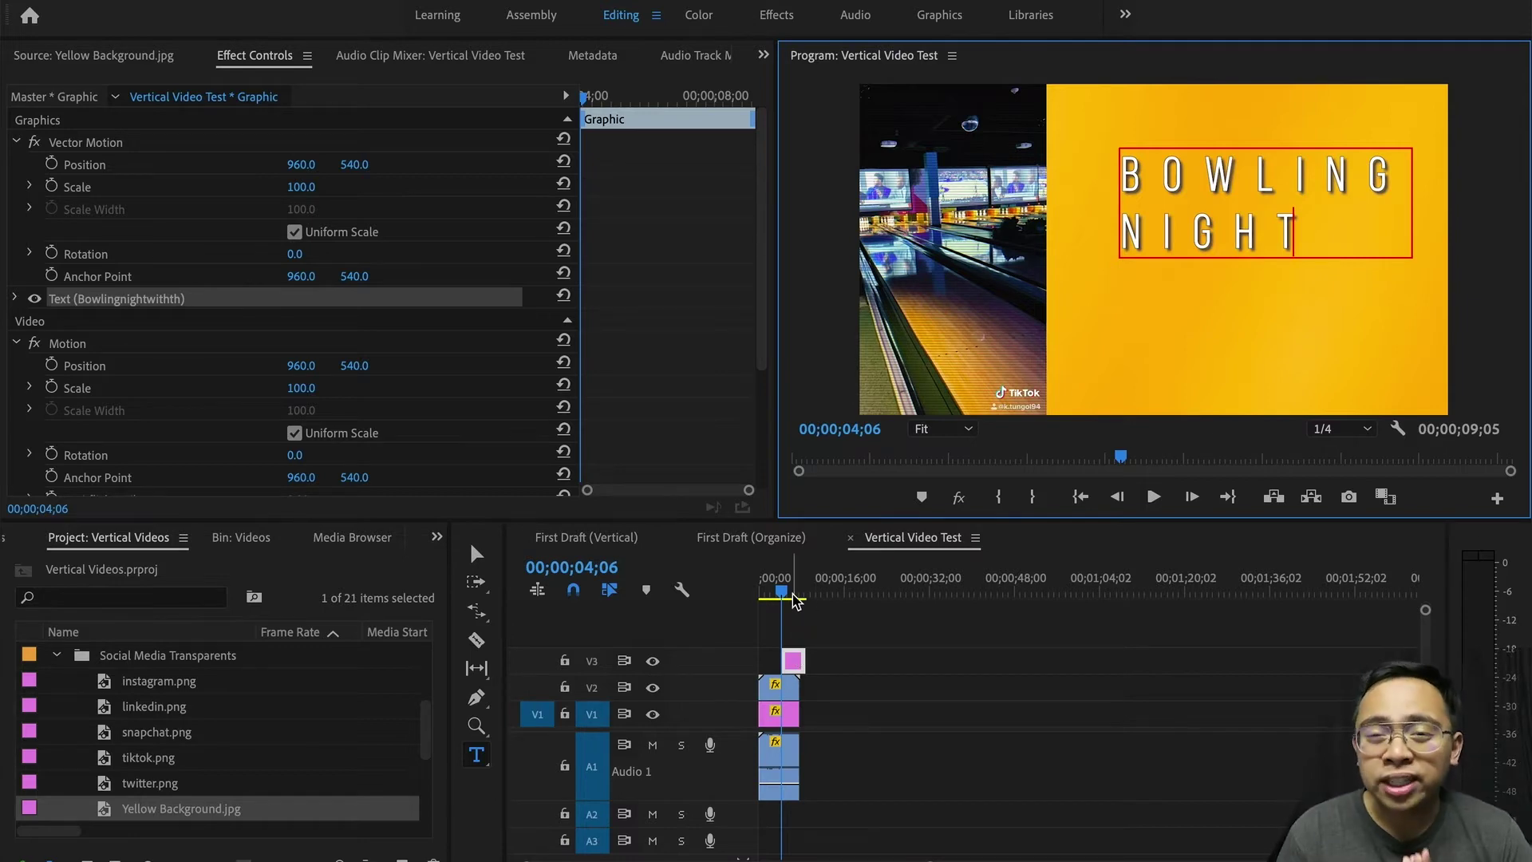
{"action": "left_click", "coordinate": [791, 592]}
{"action": "left_click_drag", "start_coordinate": [788, 661], "coordinate": [761, 661]}
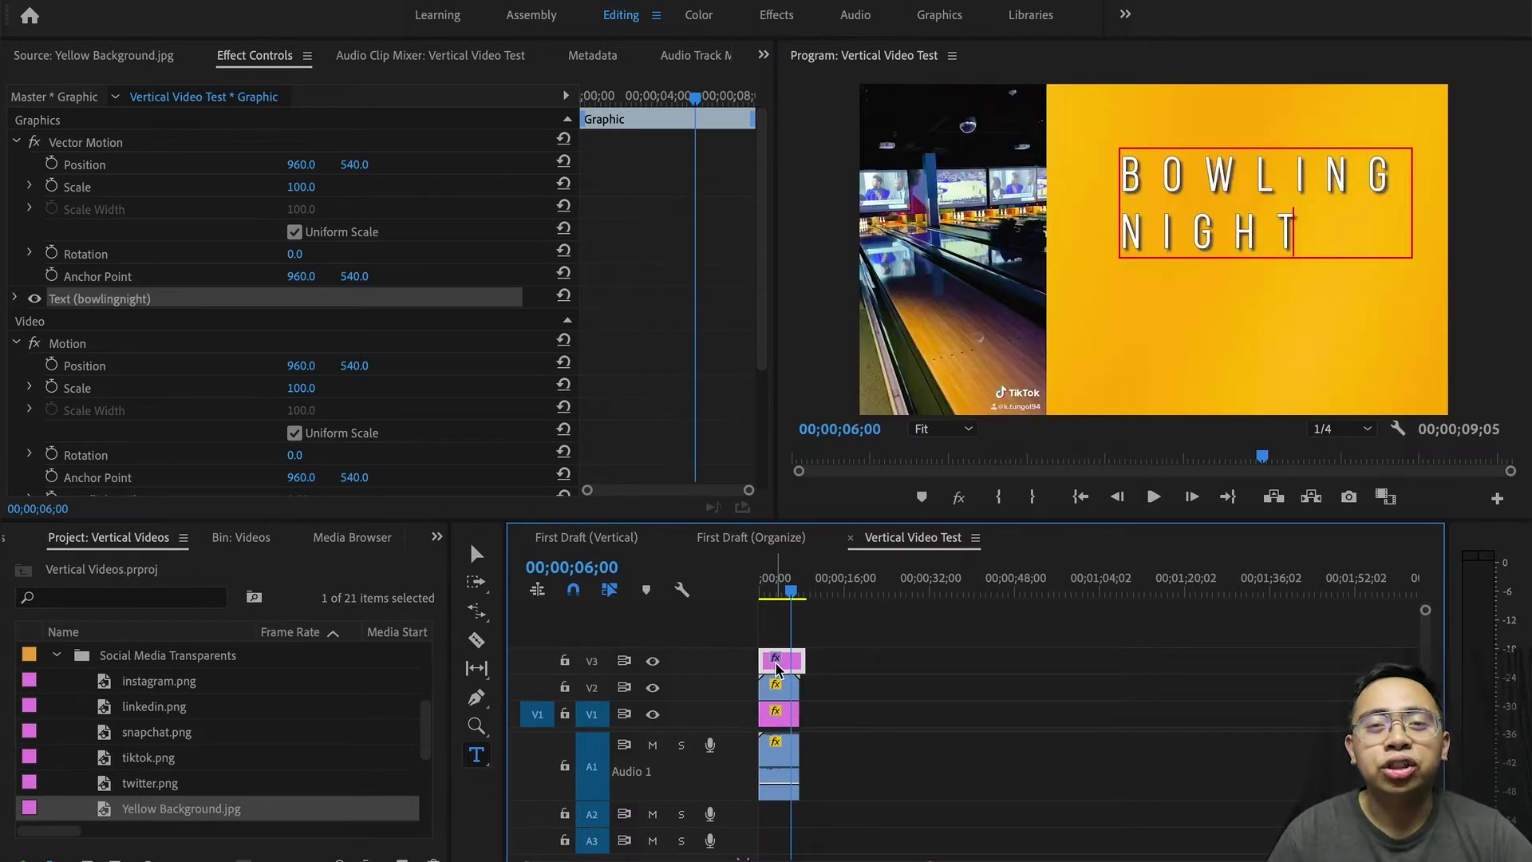
{"action": "key", "text": "space"}
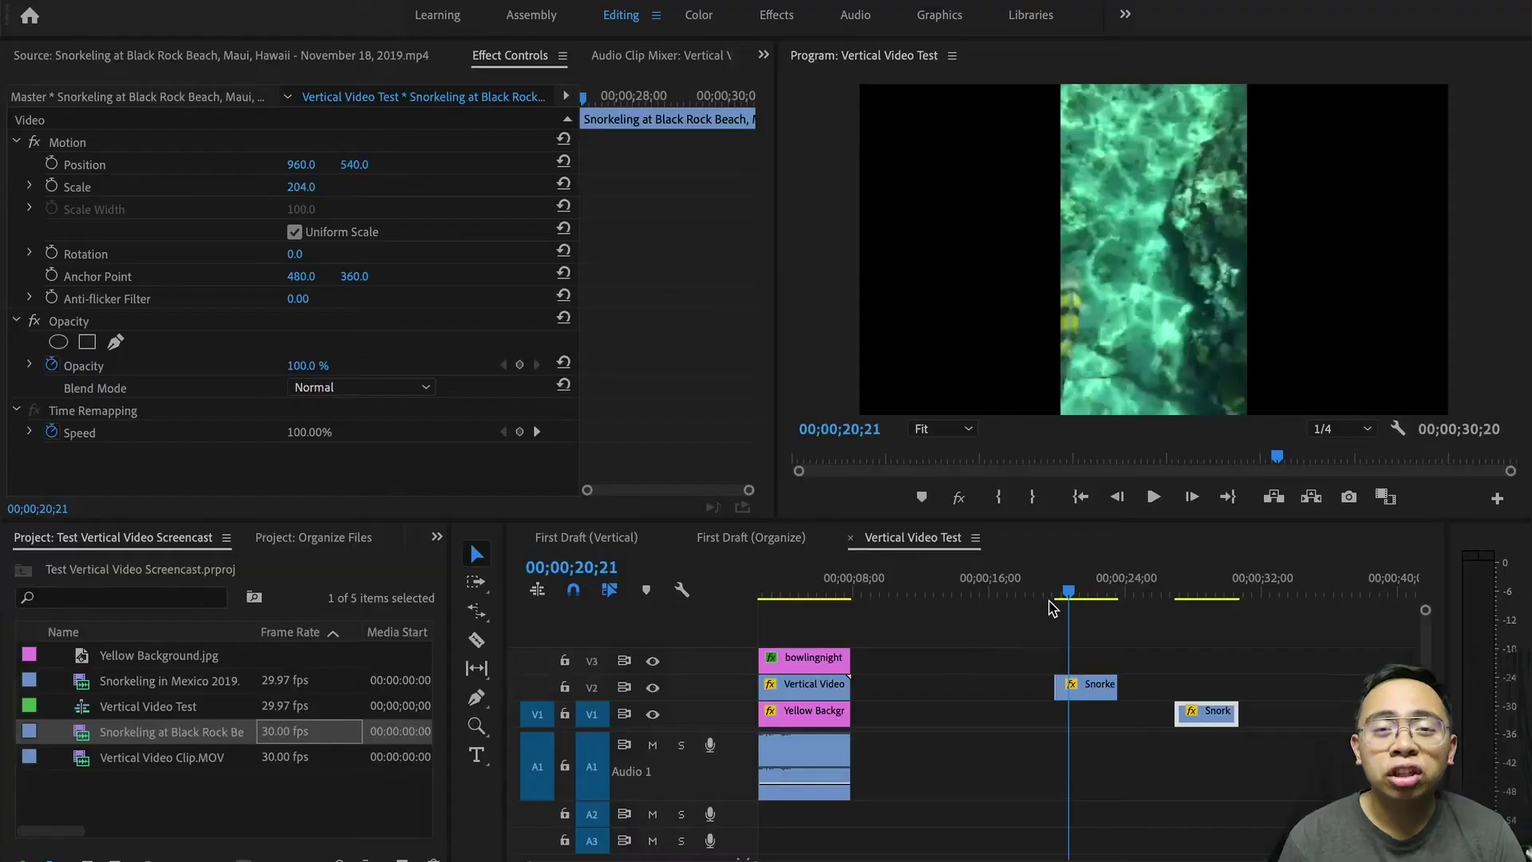
Scrub through the snorkeling clip on V2 to review its vertical footage
{"action": "left_click_drag", "start_coordinate": [1058, 589], "coordinate": [1095, 591]}
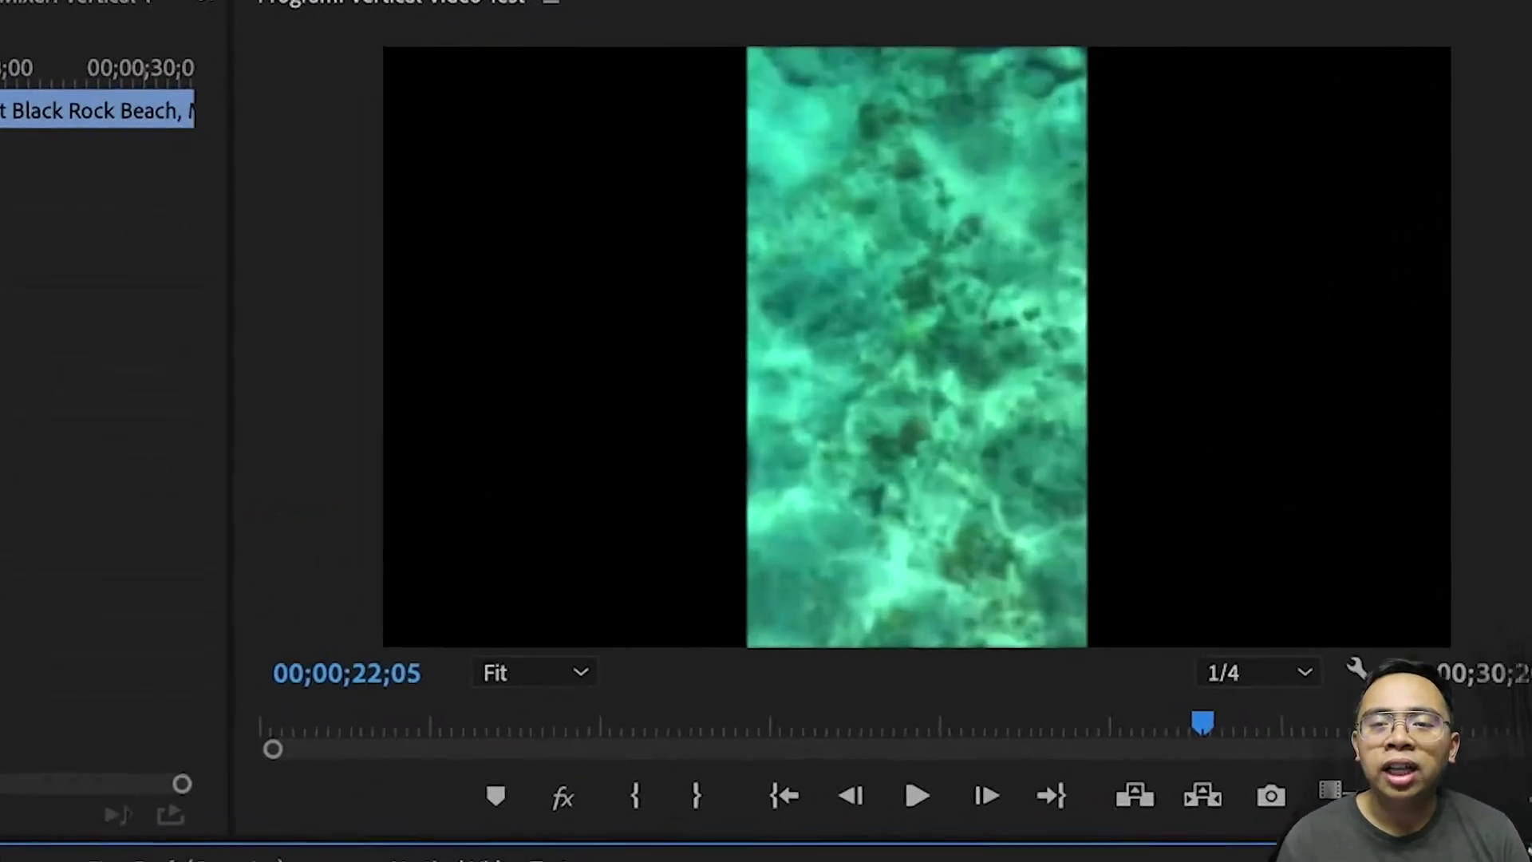
{"action": "mouse_move", "coordinate": [850, 861]}
{"action": "left_mouse_down"}
{"action": "mouse_move", "coordinate": [889, 861]}
{"action": "mouse_move", "coordinate": [832, 861]}
{"action": "left_mouse_up"}
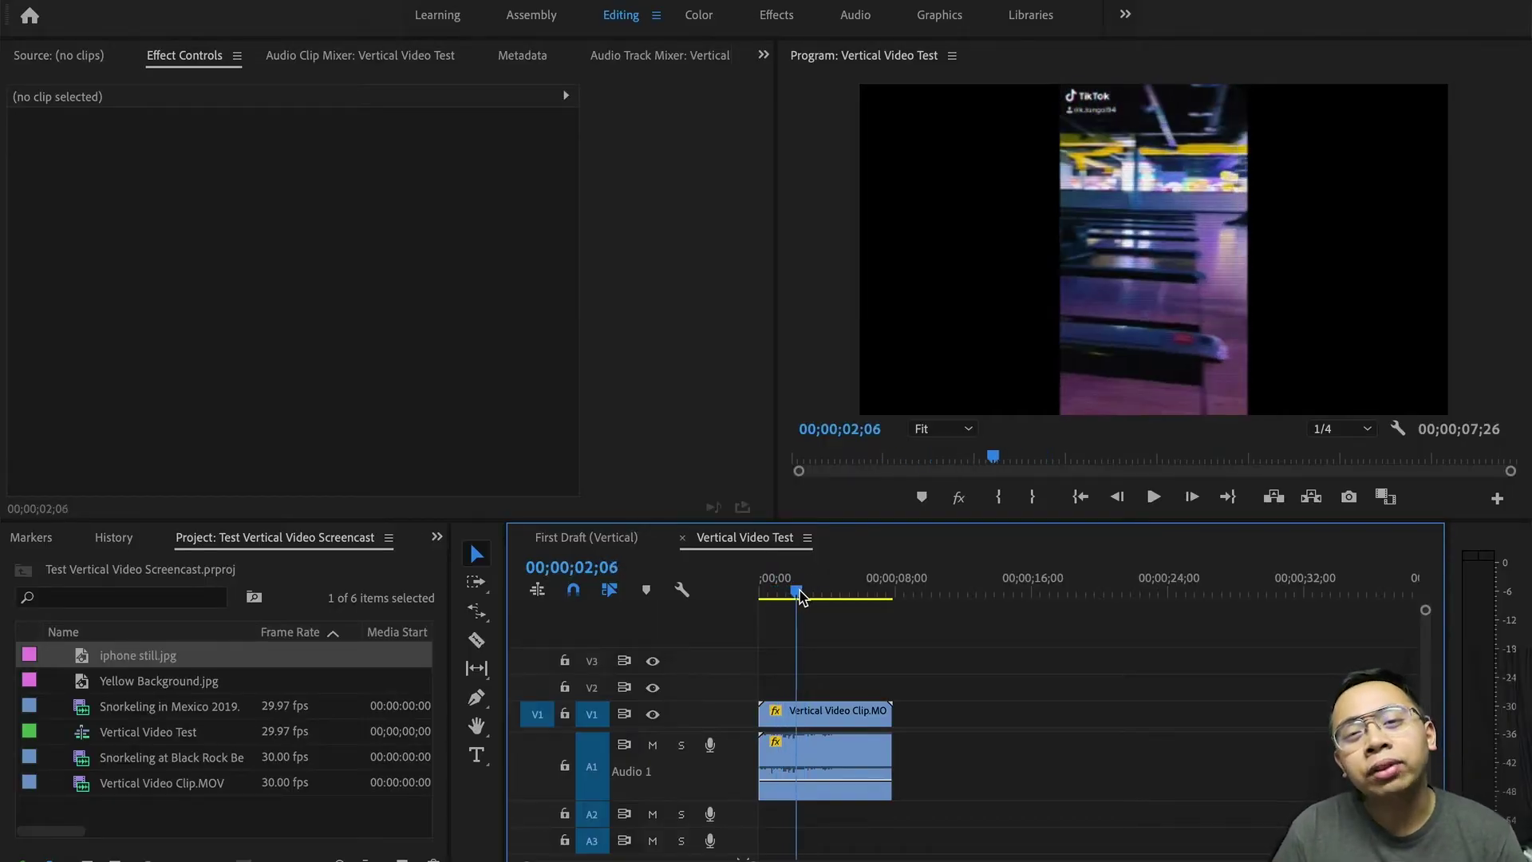
Place iphone still.jpg on V2 for the vertical clip's full length and move the vertical clip above it to V3
{"action": "left_click_drag", "start_coordinate": [800, 591], "coordinate": [801, 592]}
{"action": "left_click", "coordinate": [831, 715]}
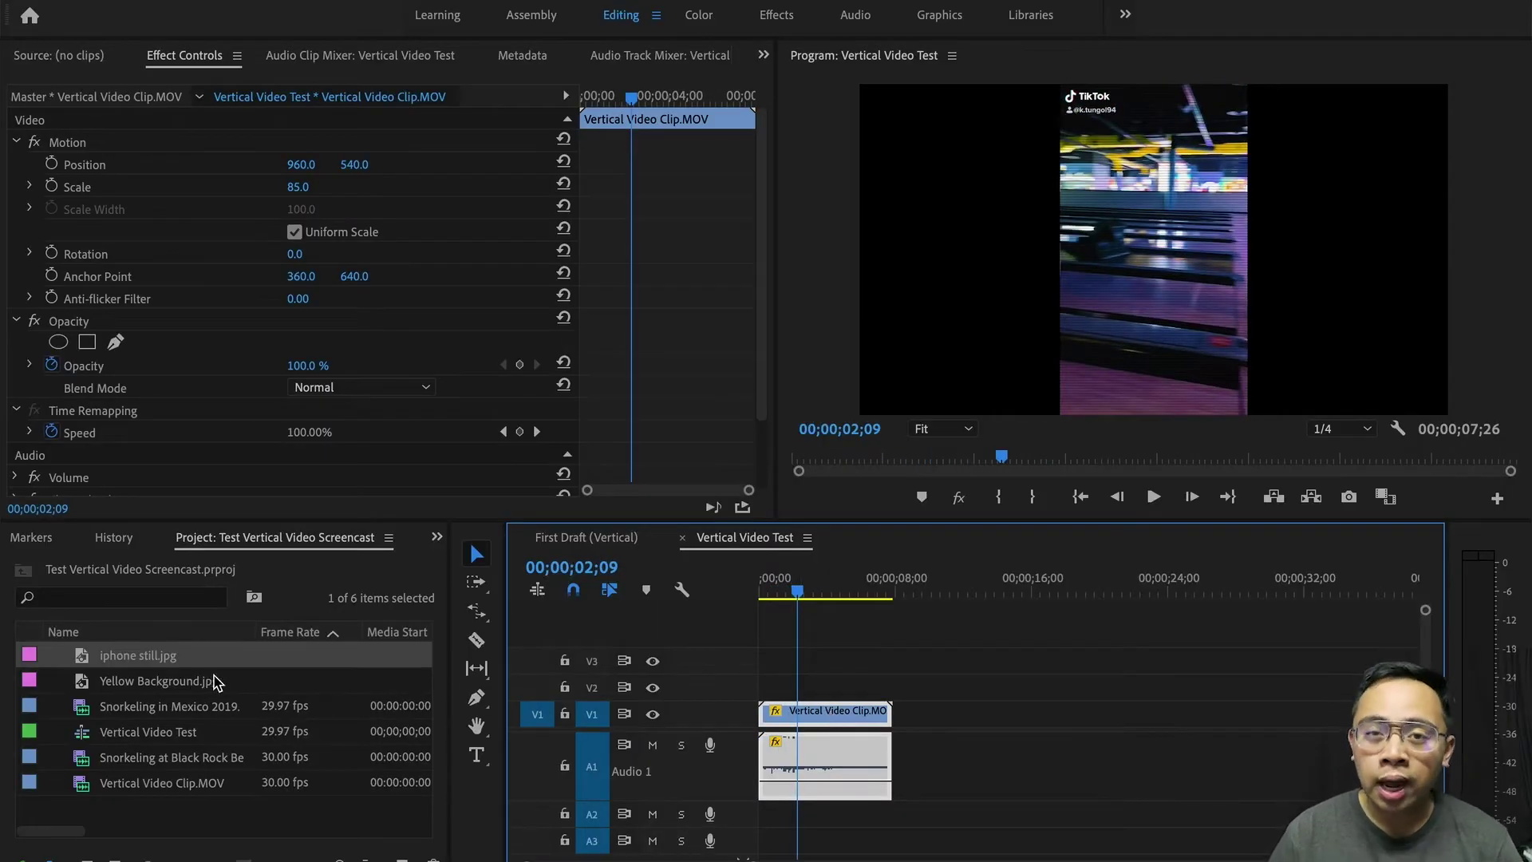
{"action": "left_click_drag", "start_coordinate": [108, 657], "coordinate": [892, 686]}
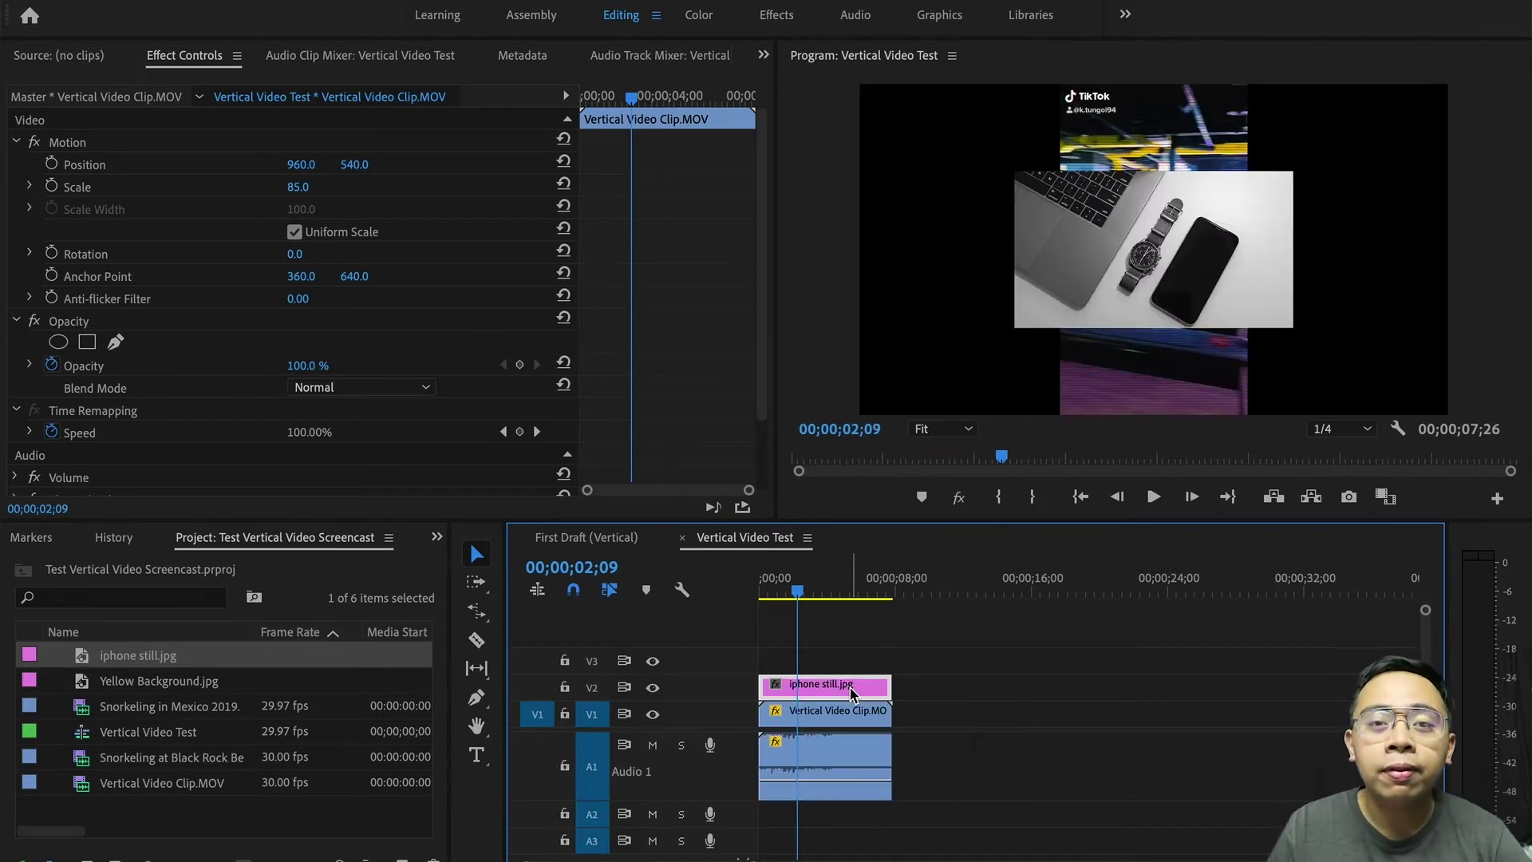
{"action": "left_click", "coordinate": [851, 691]}
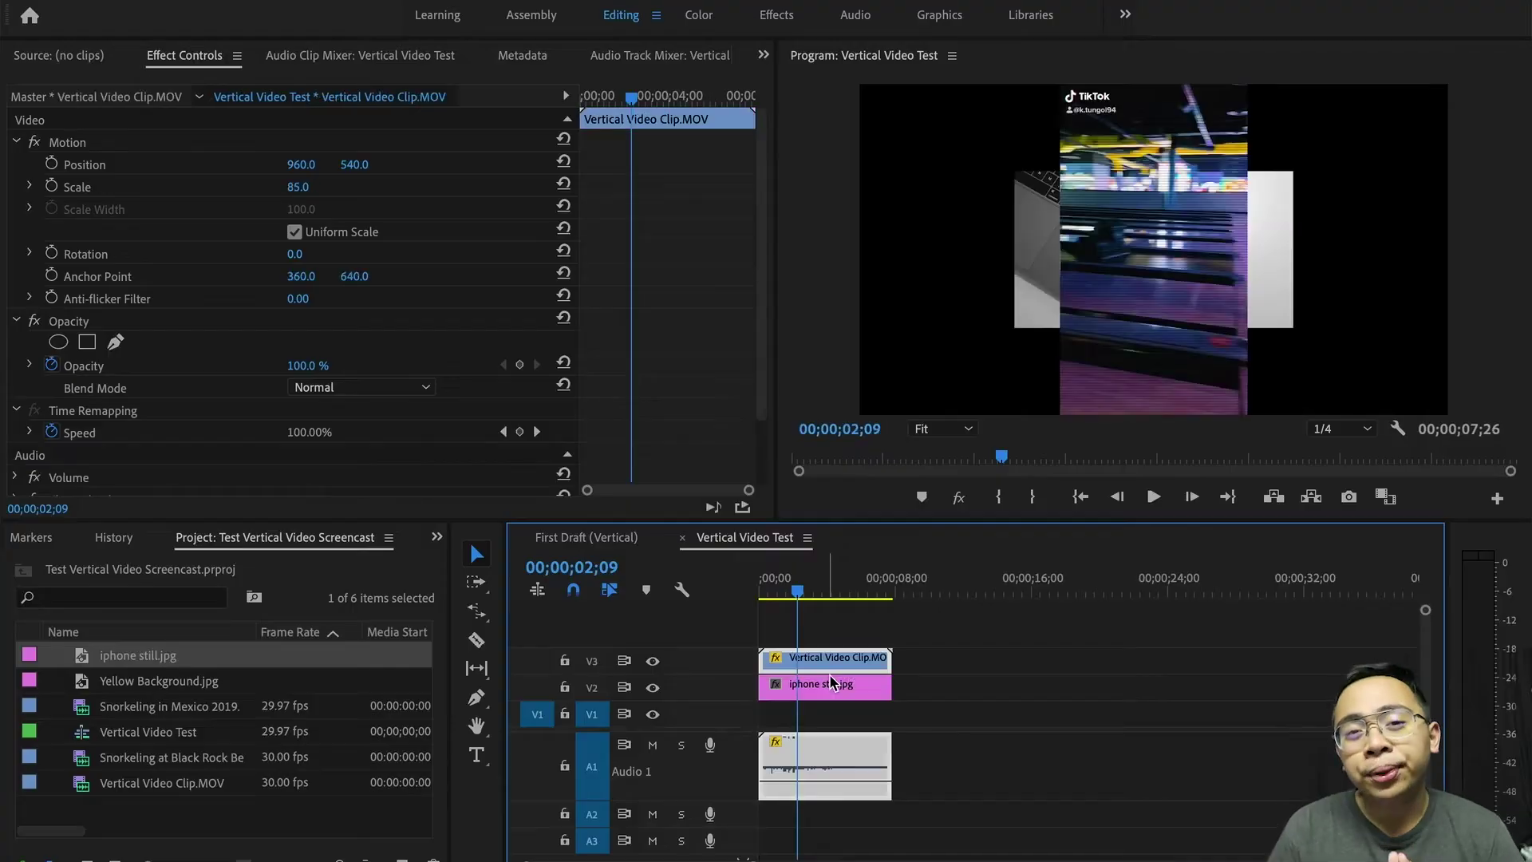
Scale the vertical clip down to 35 and enlarge iphone still.jpg until it fills the frame
{"action": "left_click", "coordinate": [830, 688]}
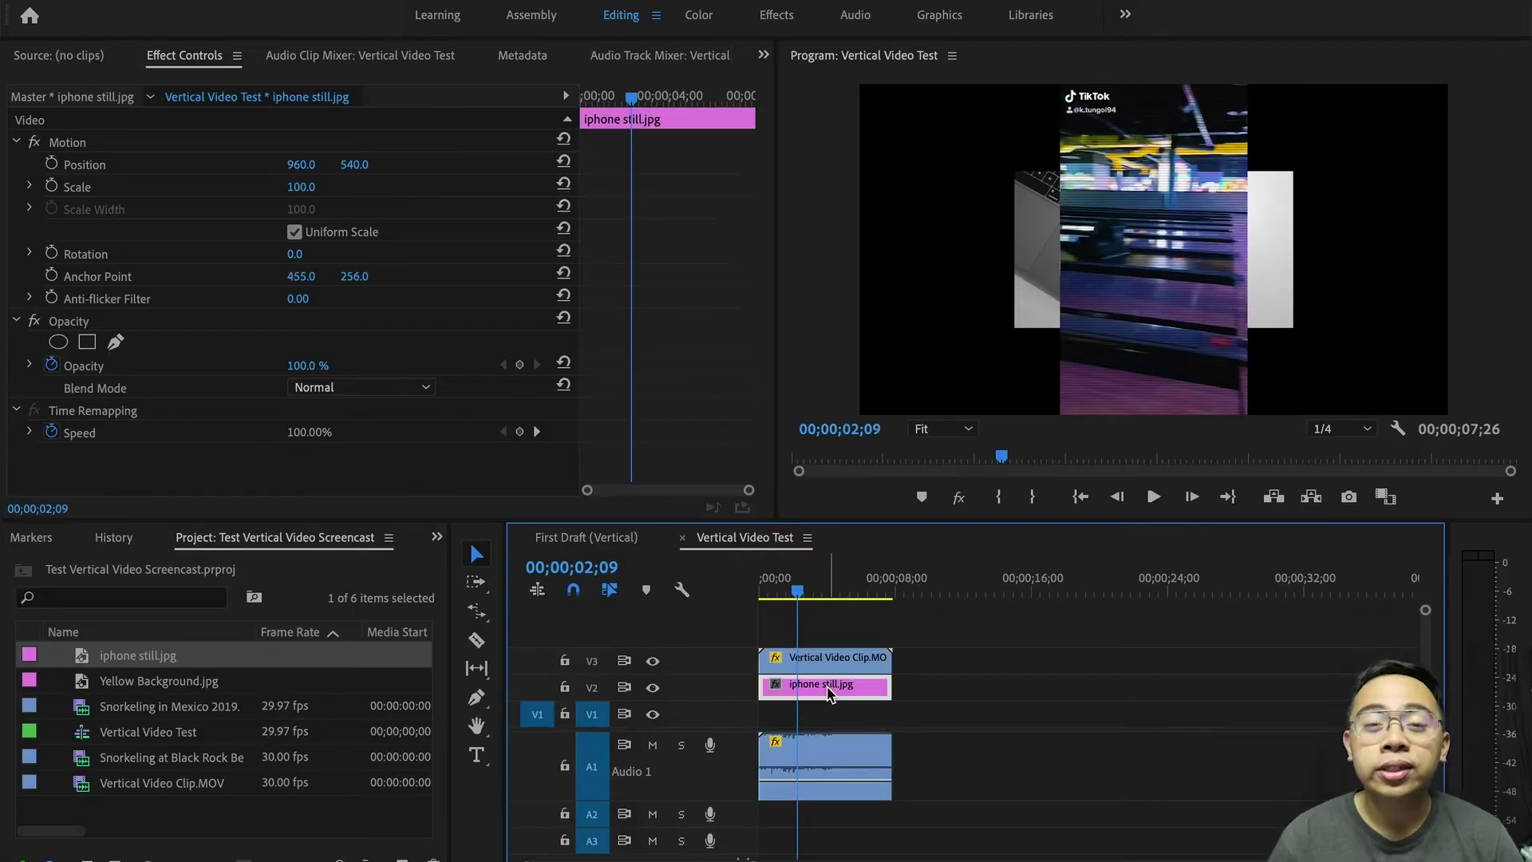
{"action": "left_click", "coordinate": [830, 671]}
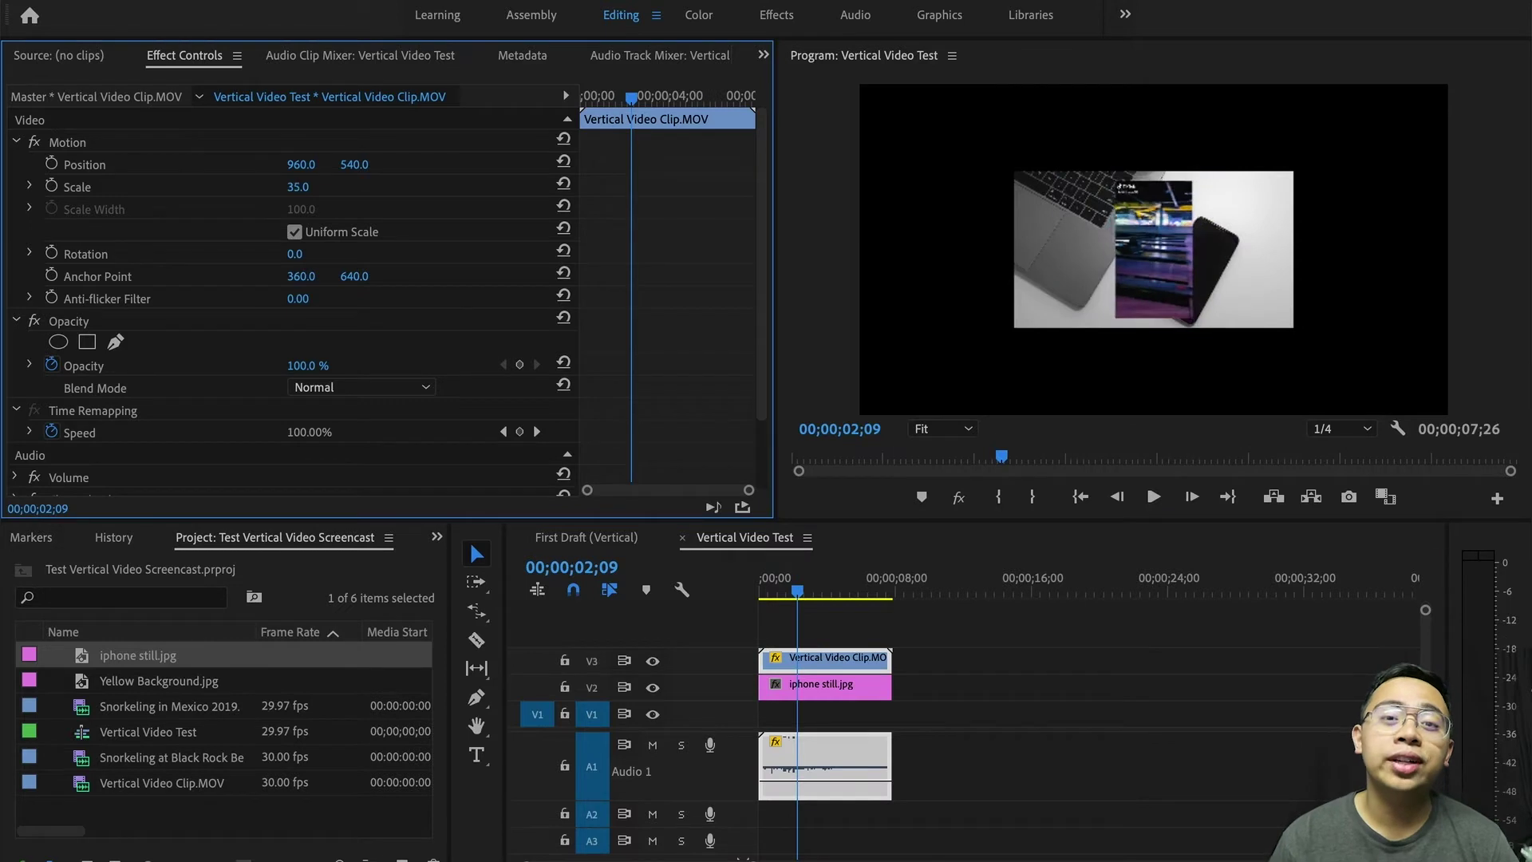
{"action": "left_click", "coordinate": [814, 687]}
{"action": "left_click_drag", "start_coordinate": [310, 188], "coordinate": [399, 188]}
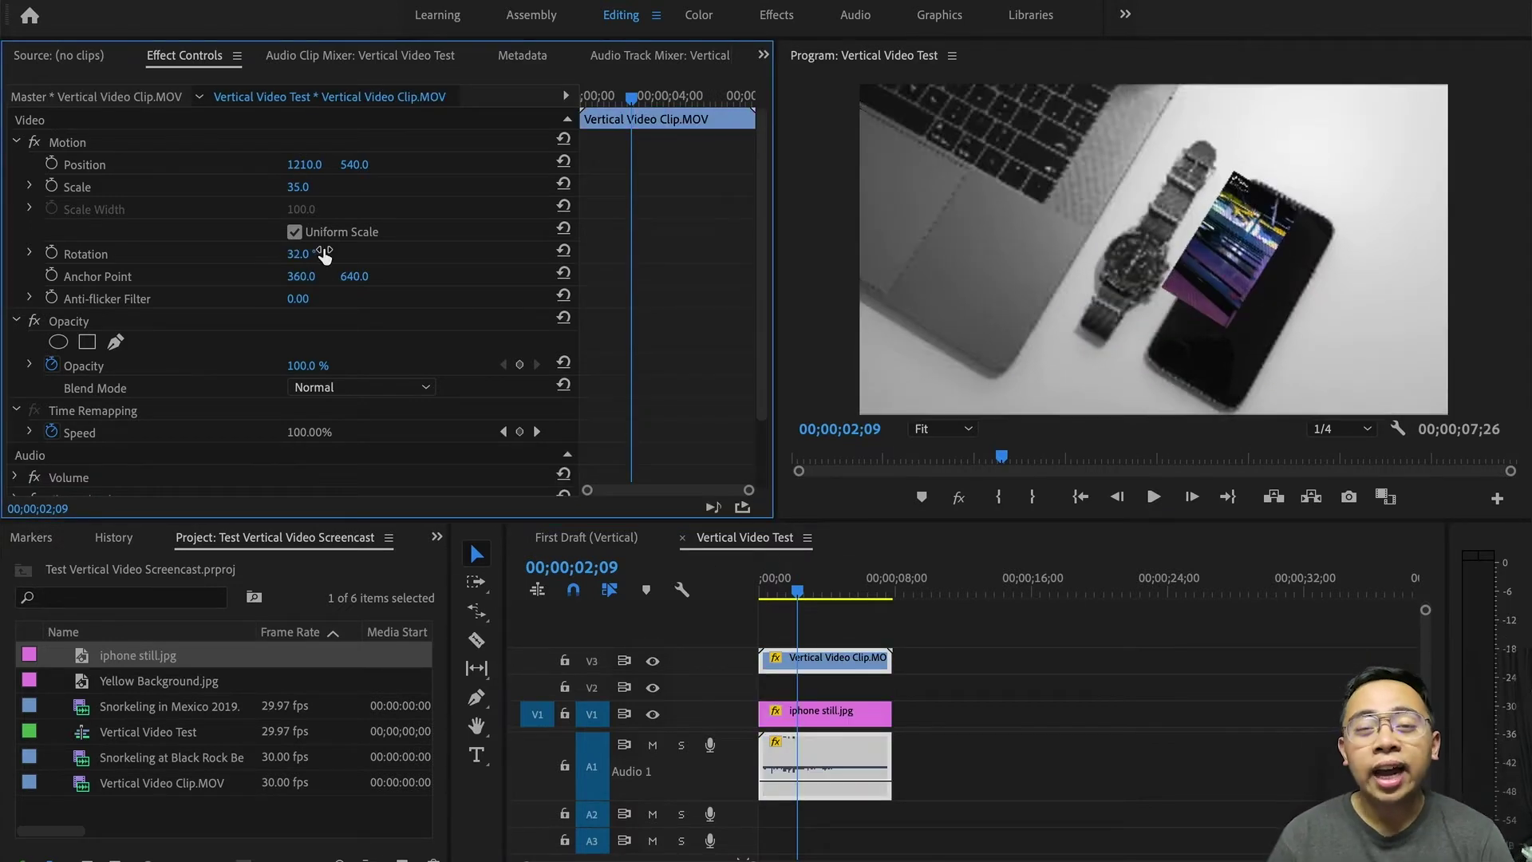
Fit the vertical clip over the phone screen at about 44.3 scale, 29.4° rotation and position 1250.9, 678.2
{"action": "key", "text": "grave"}
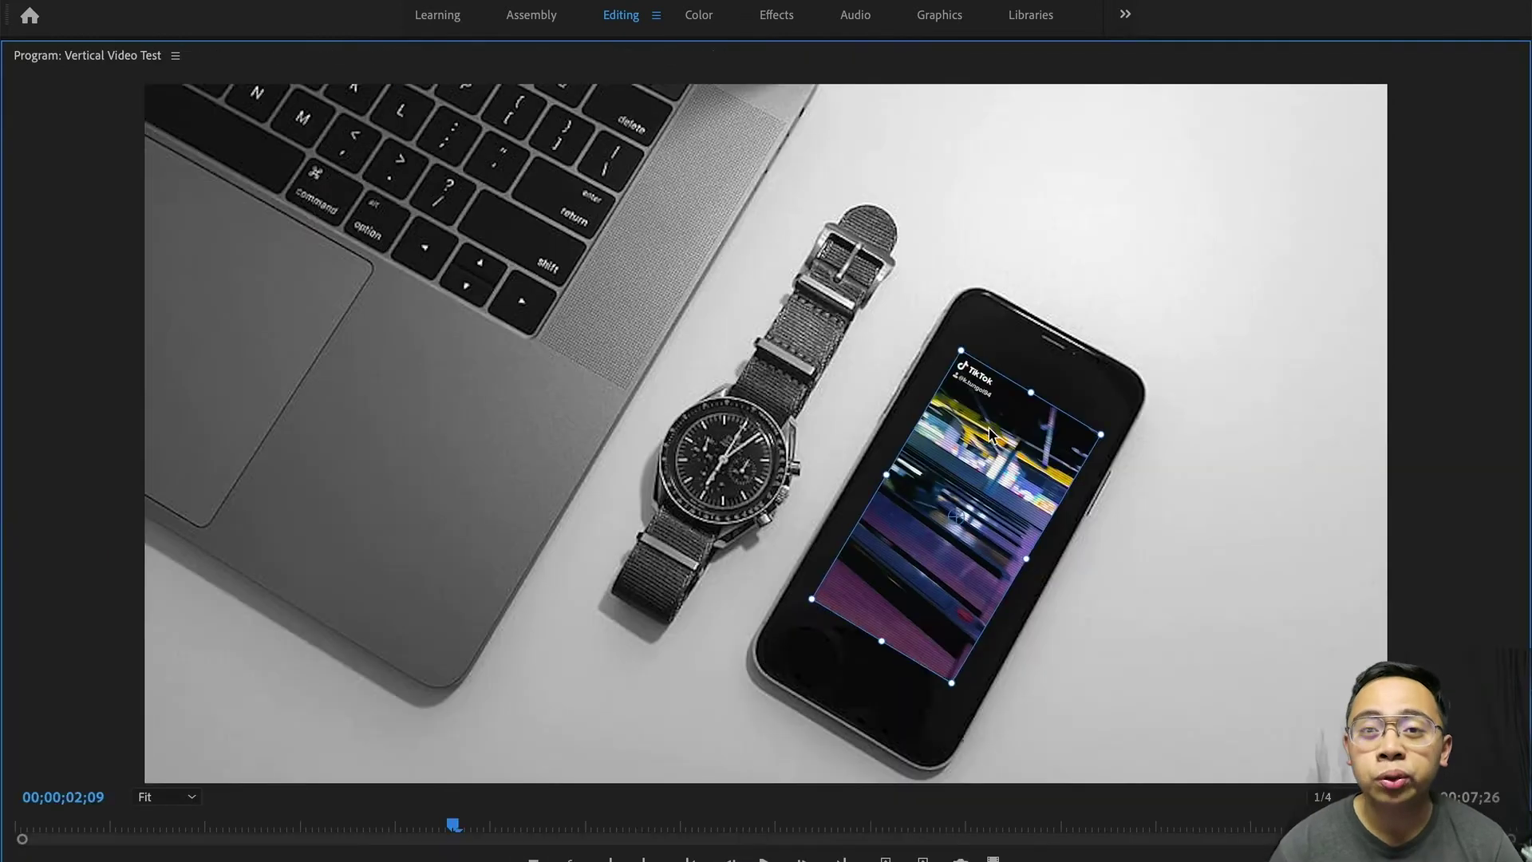
{"action": "left_click_drag", "start_coordinate": [956, 516], "coordinate": [918, 560]}
{"action": "left_click_drag", "start_coordinate": [1065, 480], "coordinate": [1107, 442]}
{"action": "left_click_drag", "start_coordinate": [923, 551], "coordinate": [951, 525]}
{"action": "left_click_drag", "start_coordinate": [1156, 415], "coordinate": [1130, 417]}
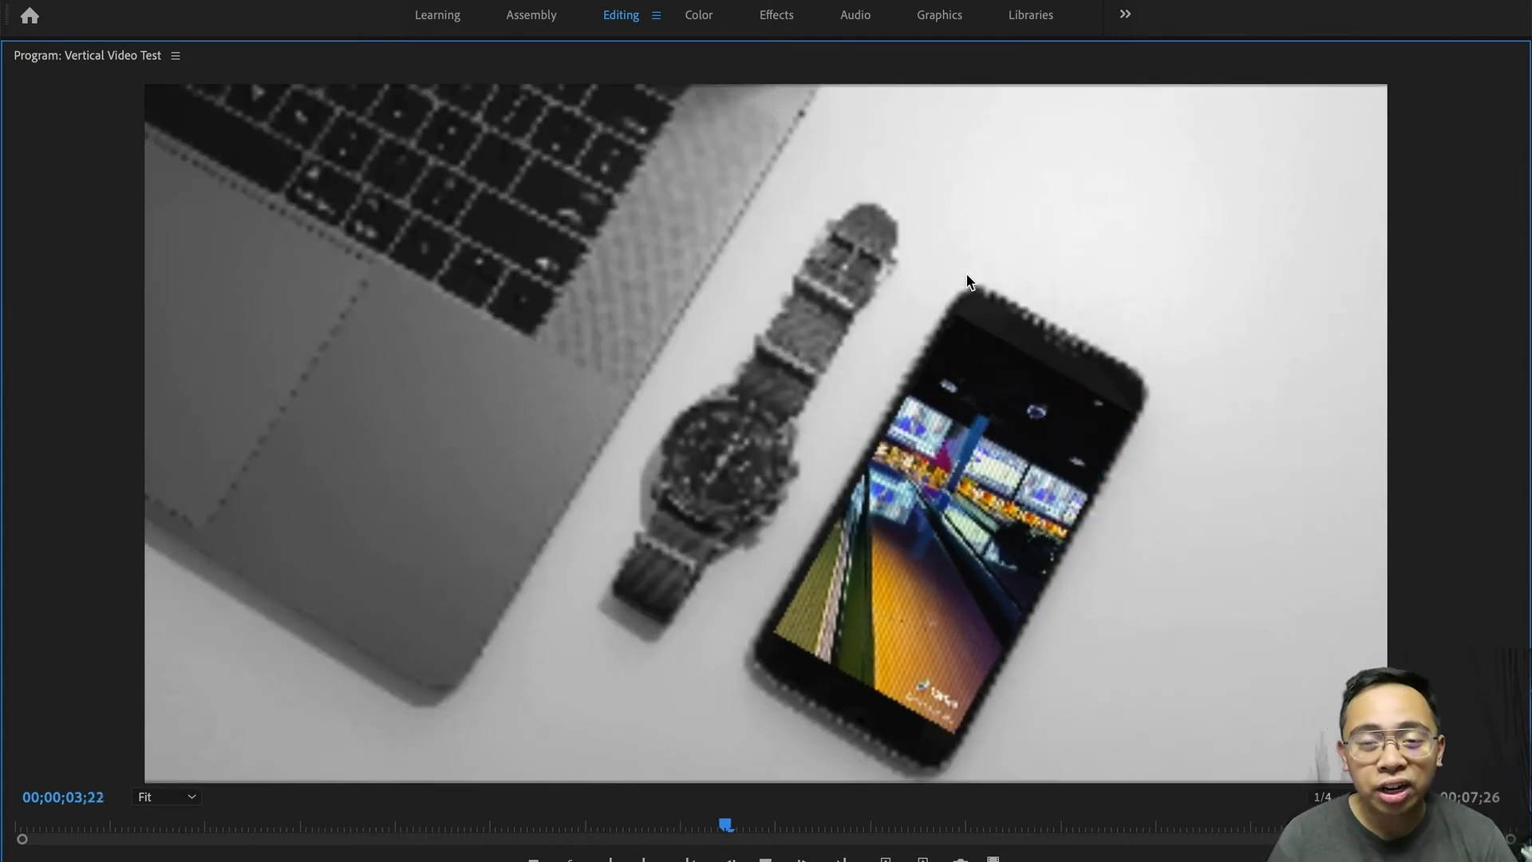
Find the Corner Pin effect and apply it to the vertical clip on V3
{"action": "type", "text": "corne"}
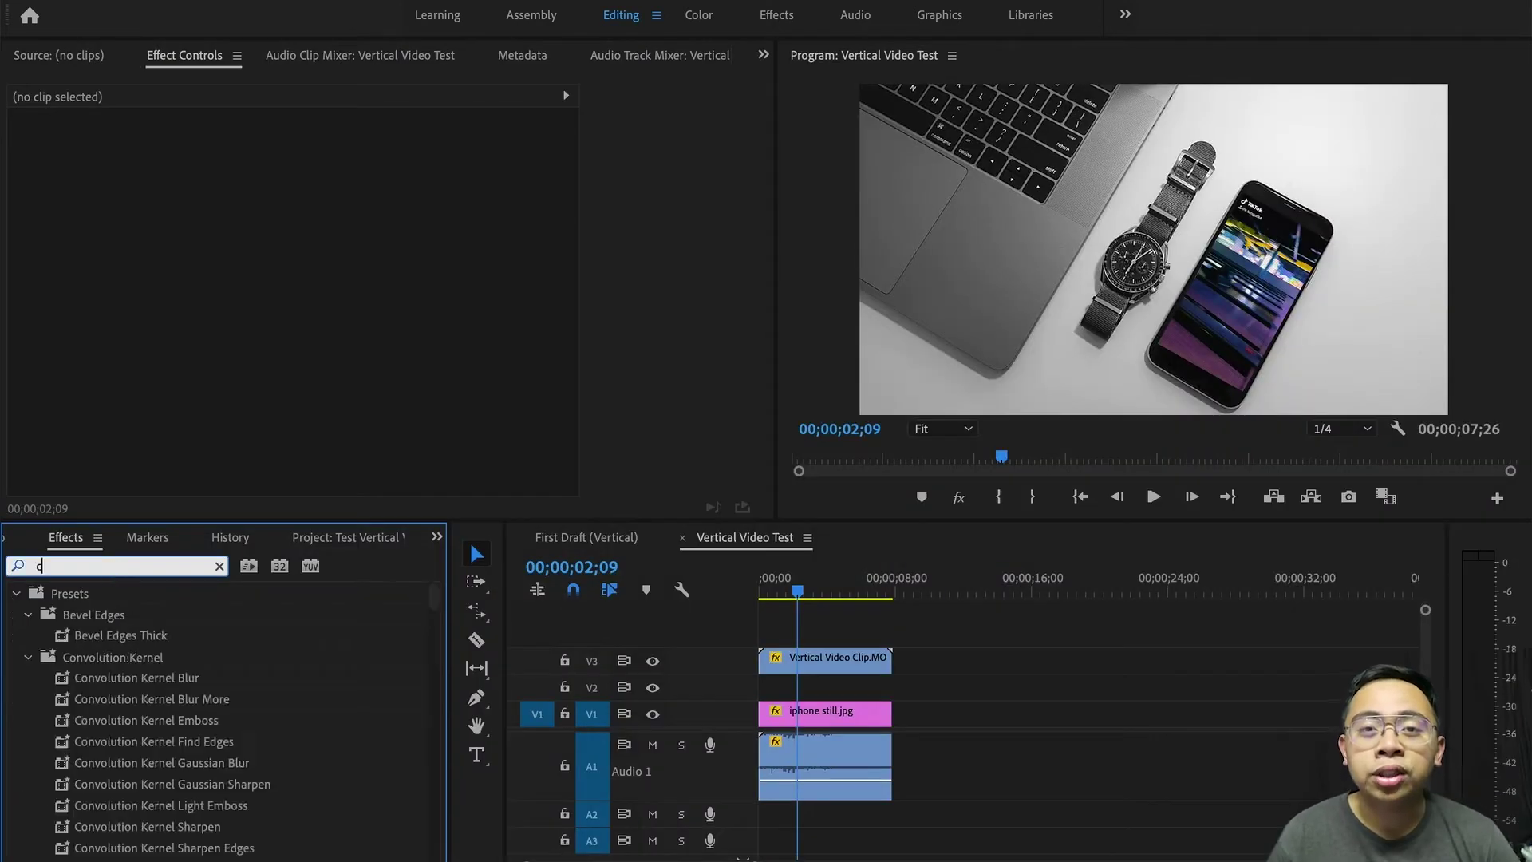
{"action": "left_click_drag", "start_coordinate": [96, 721], "coordinate": [806, 669]}
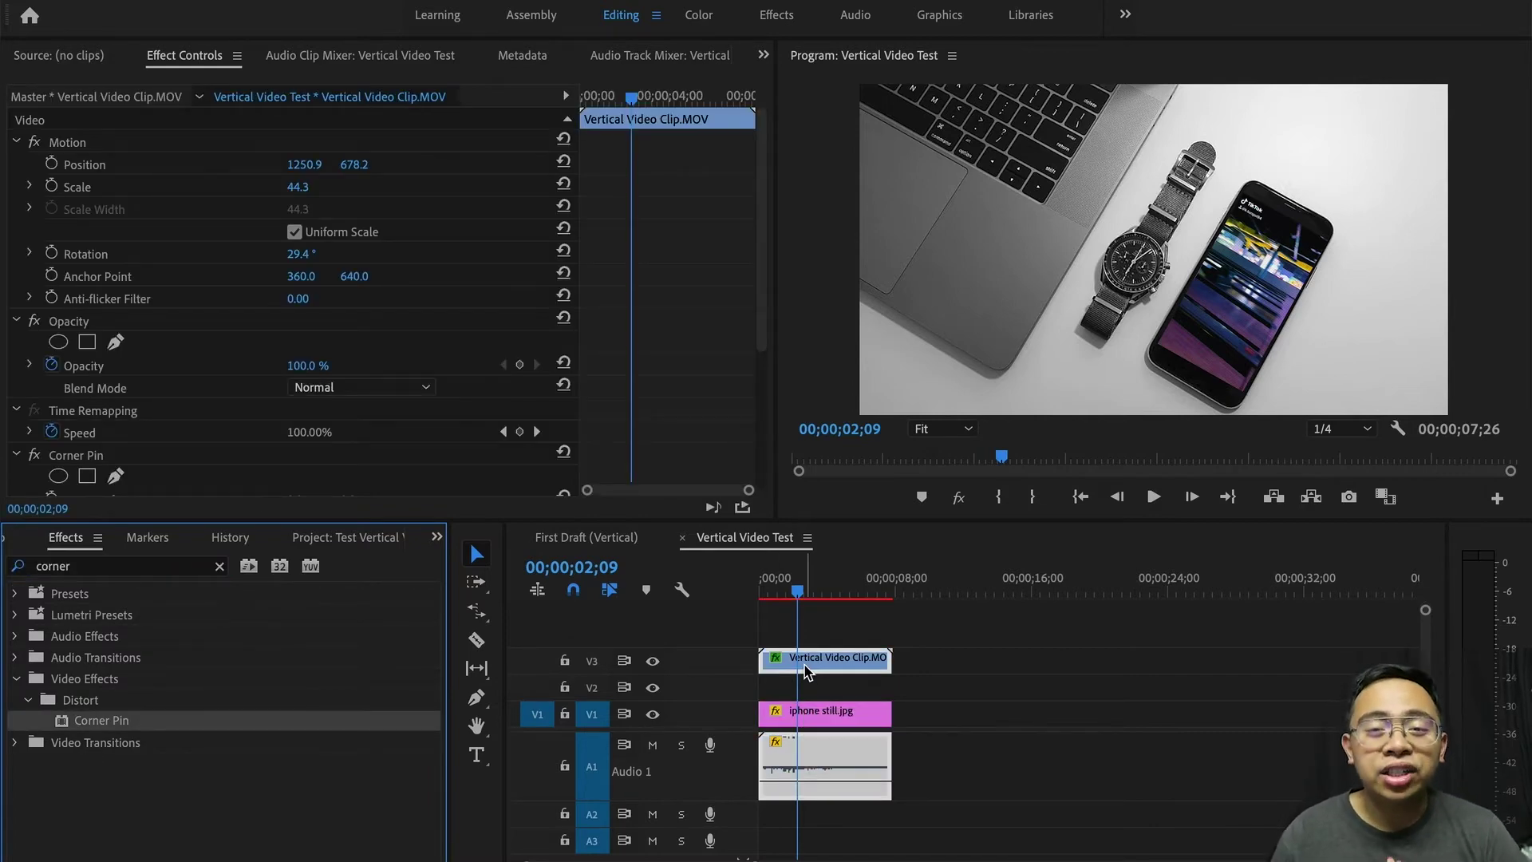
Adjust the Corner Pin points in the enlarged preview so the clip's corners match the phone screen's corners
{"action": "scroll", "coordinate": [660, 351], "scroll_direction": "down", "scroll_amount": 5}
{"action": "left_click", "coordinate": [72, 239]}
{"action": "key", "text": "grave"}
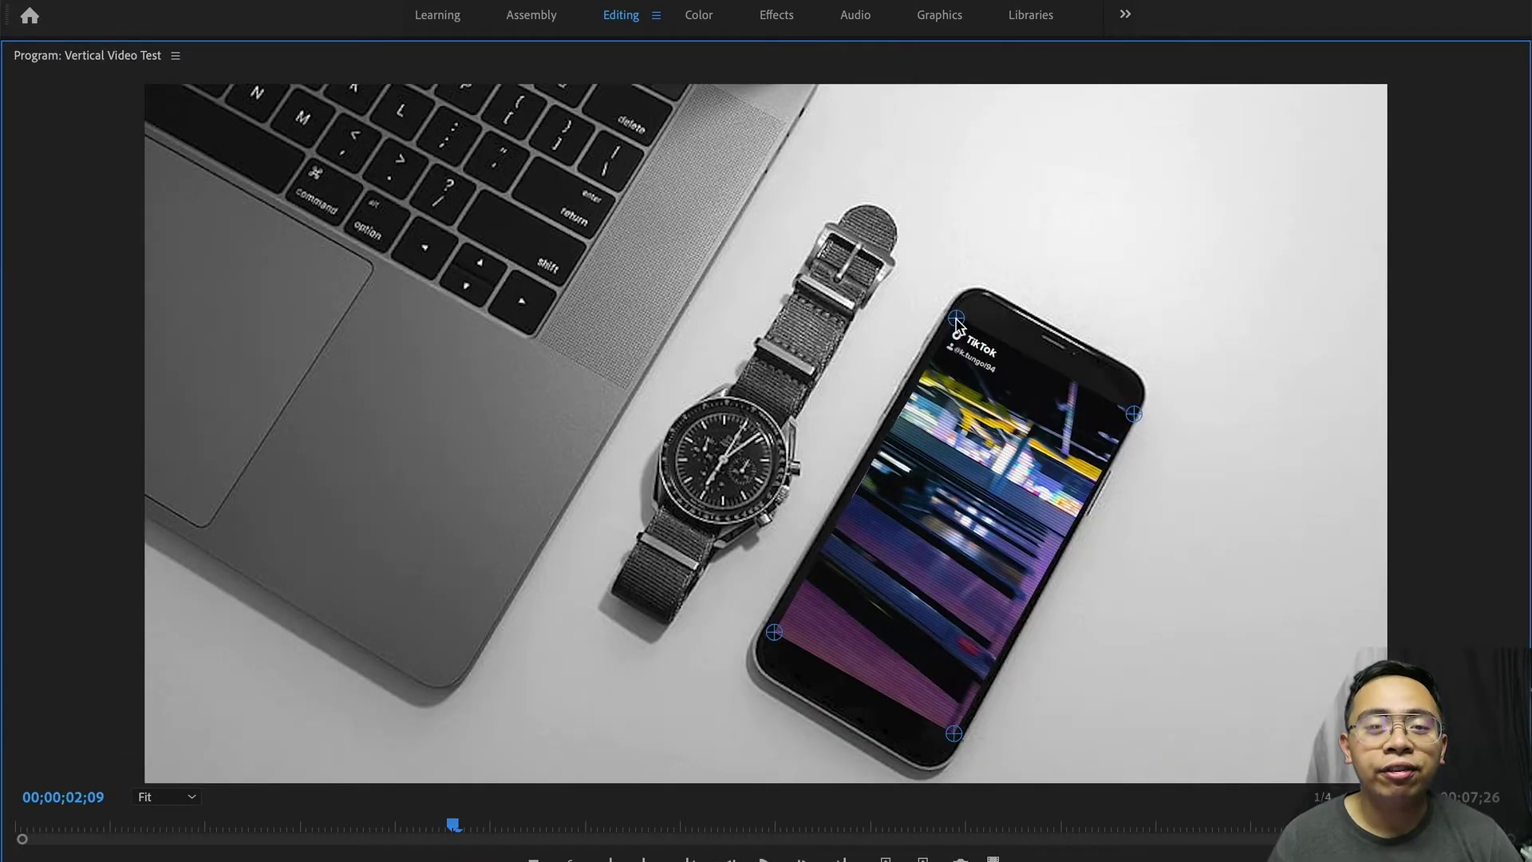
{"action": "left_click_drag", "start_coordinate": [1134, 403], "coordinate": [1139, 397]}
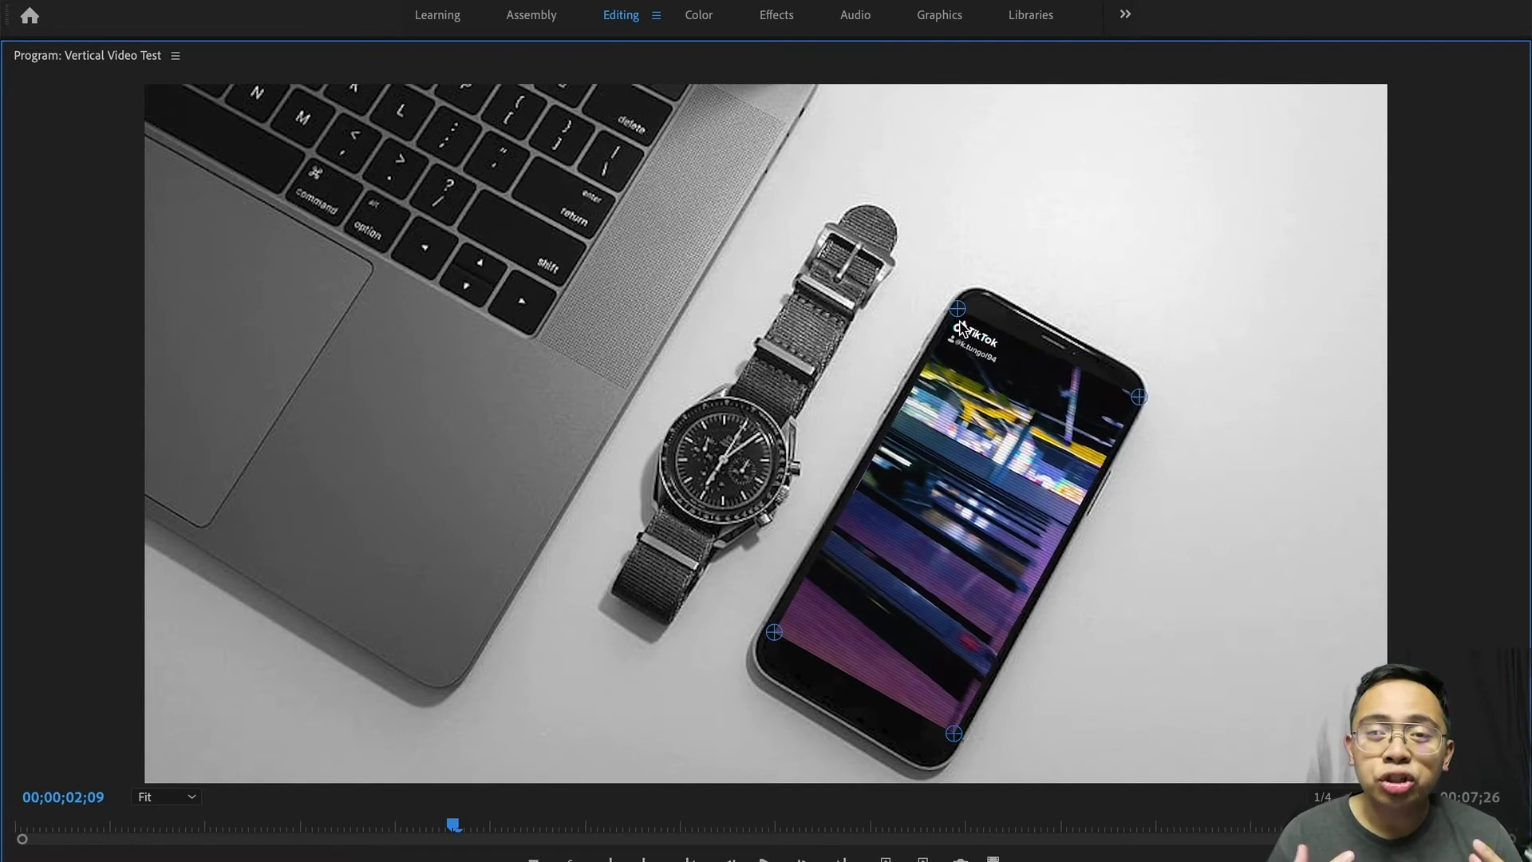
{"action": "left_click_drag", "start_coordinate": [773, 632], "coordinate": [767, 634]}
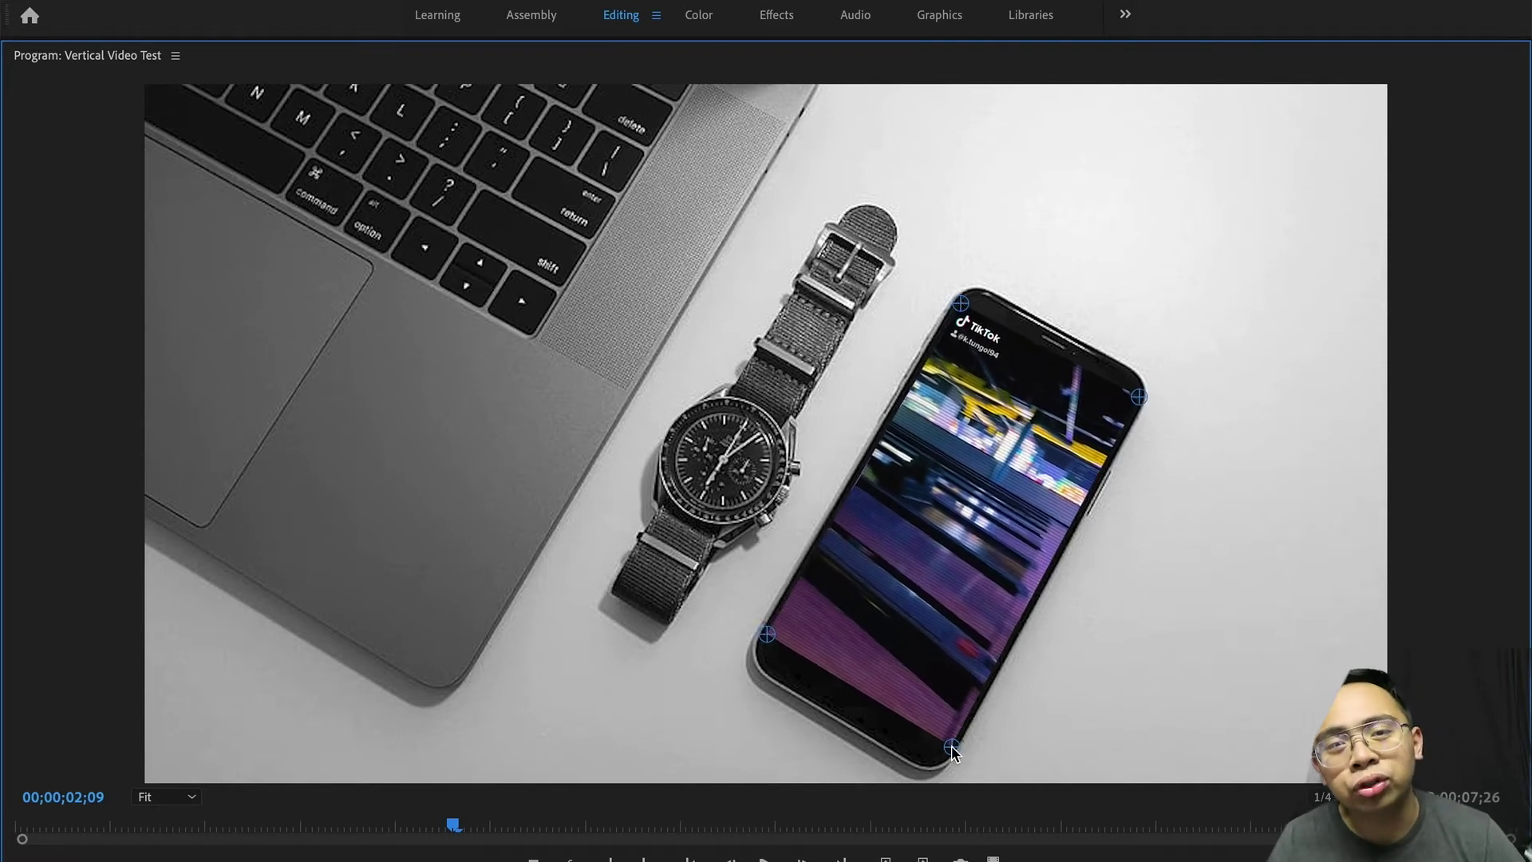